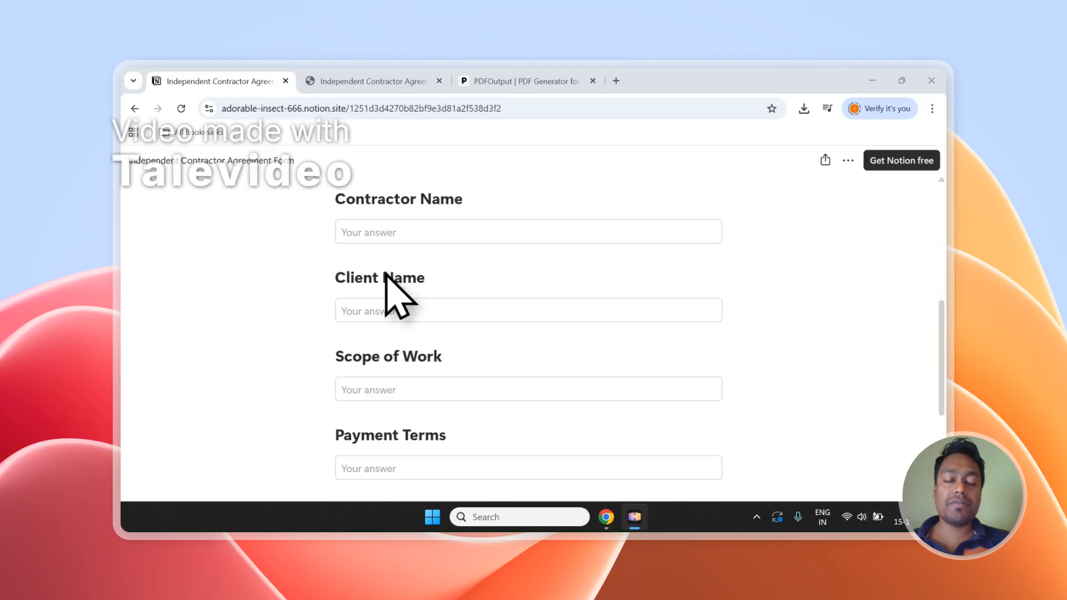
Look through the fields of the Independent Contractor Agreement Form, from Contractor Name down to Effective Date.
scroll(388, 293, "down", 4)
scroll(388, 293, "up", 6)
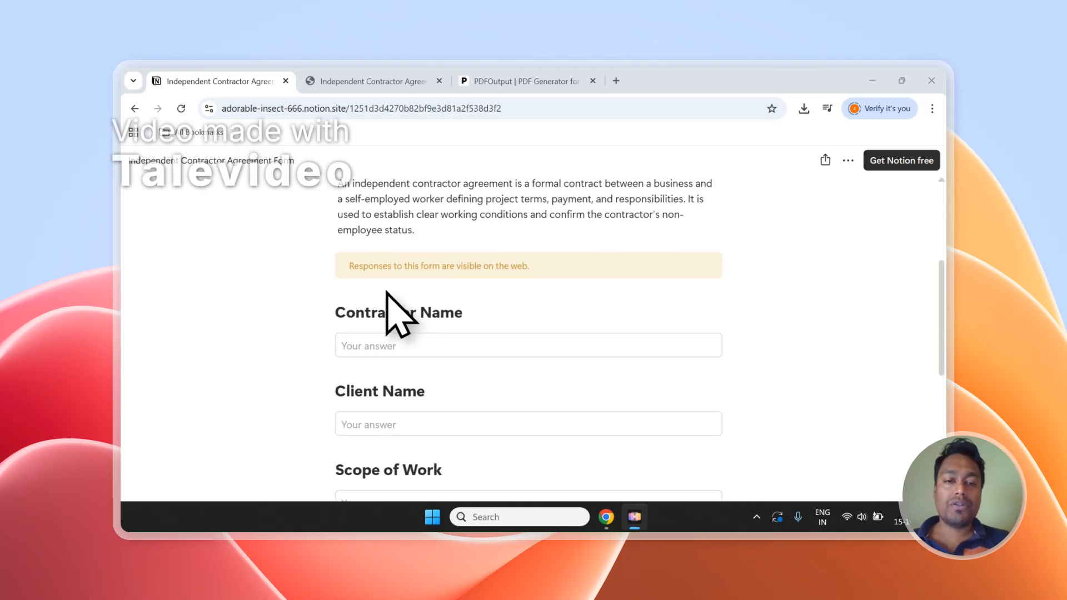
scroll(387, 292, "down", 5)
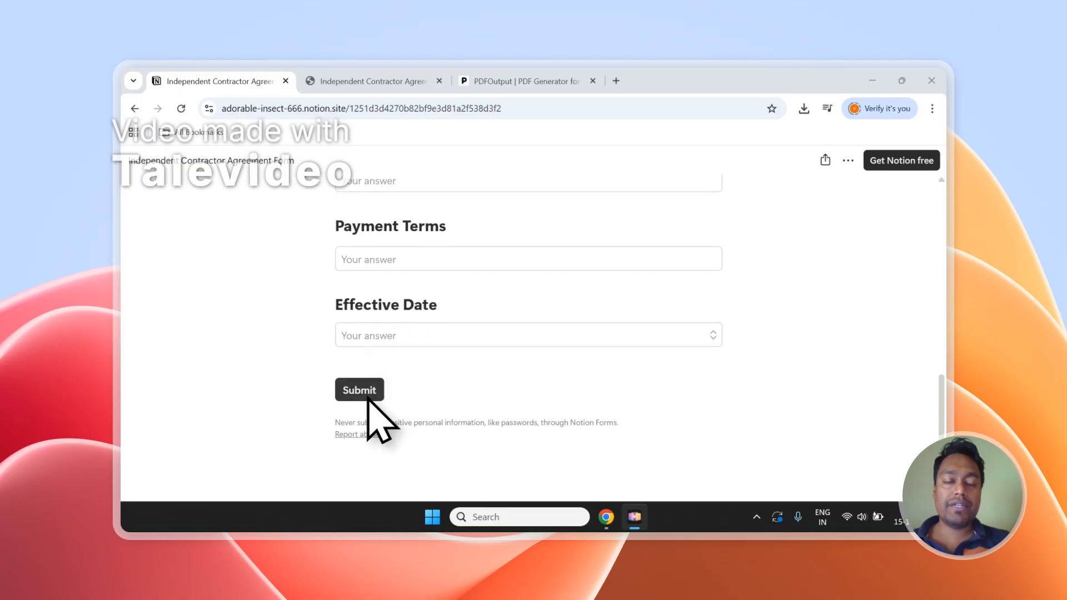
View the form's responses in the Notion database, selecting Entry-1 and Entry-2 and clearing the selection.
left_click(369, 81)
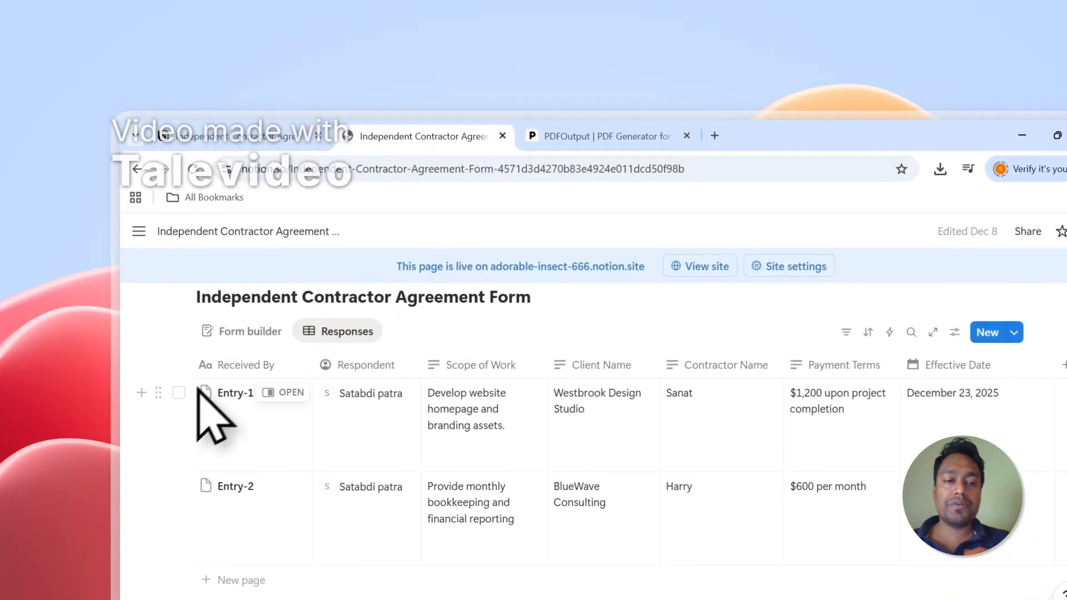
left_click(179, 393)
left_click(178, 486)
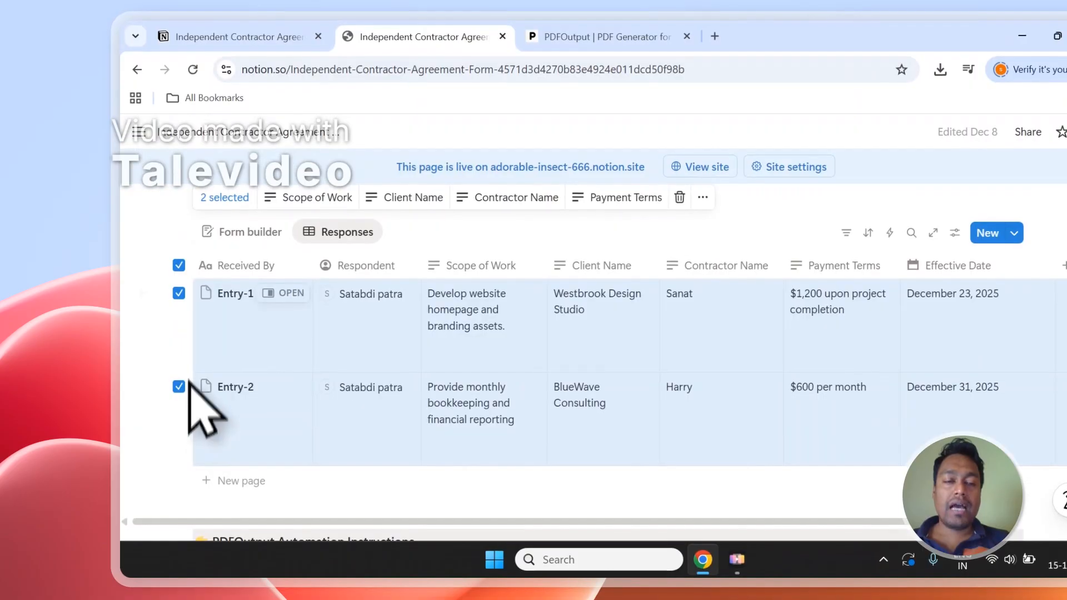
left_click(178, 266)
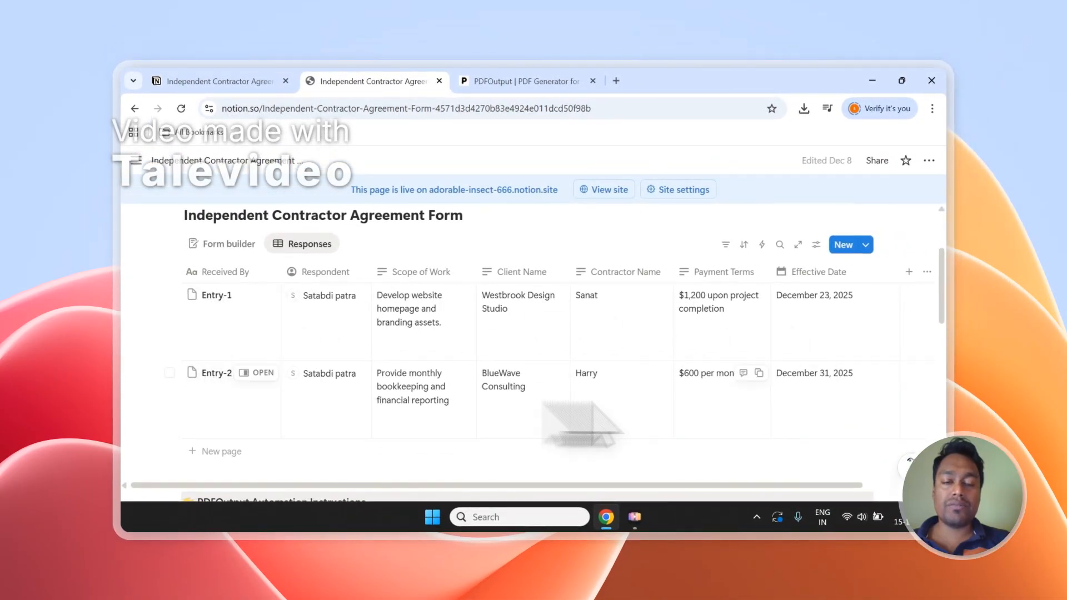
Switch to the PDFOutput home page and highlight "PDFs", "Google Docs" and "Notion Database" in its headline.
left_click(517, 83)
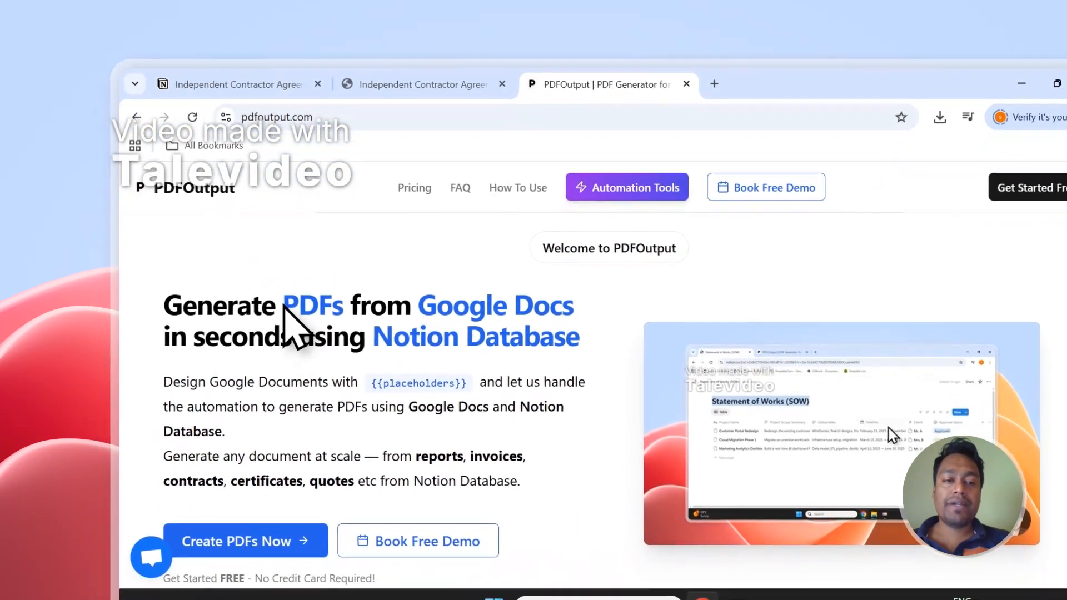
double_click(289, 357)
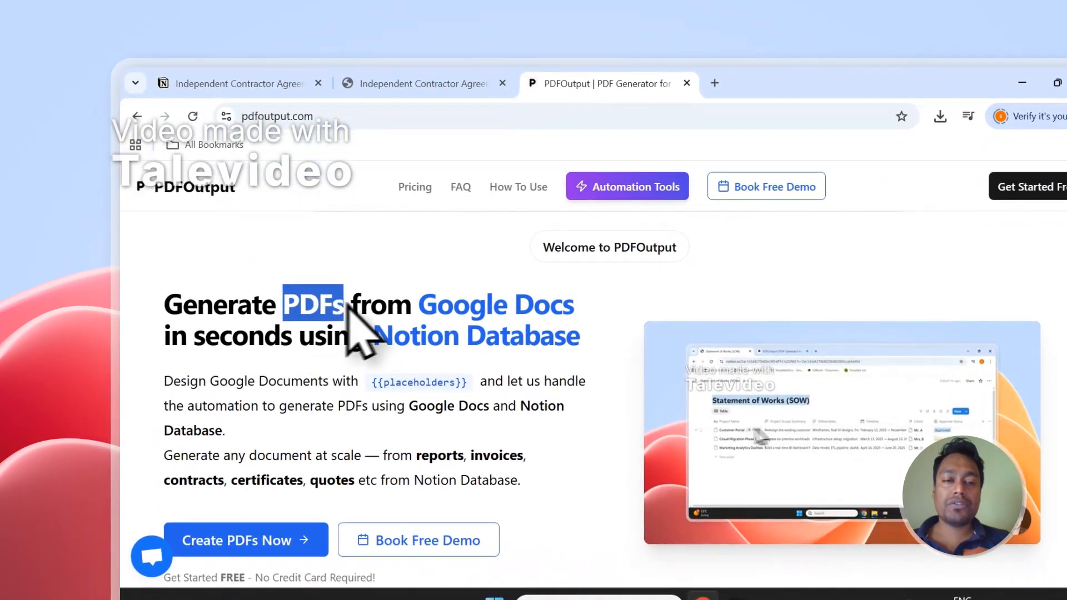
left_click_drag(419, 304, 572, 322)
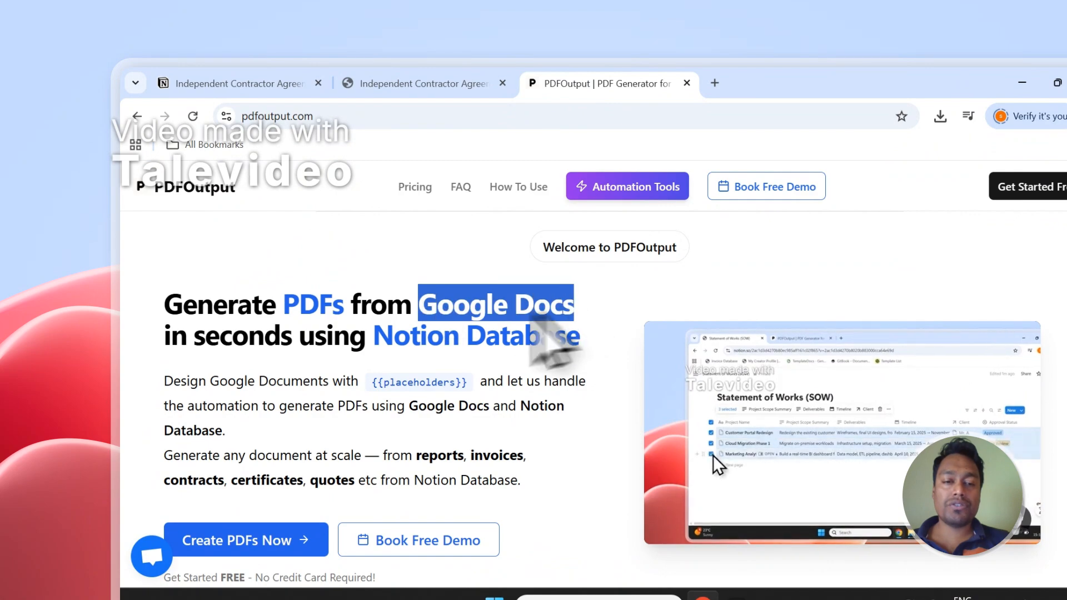
left_click_drag(393, 343, 578, 340)
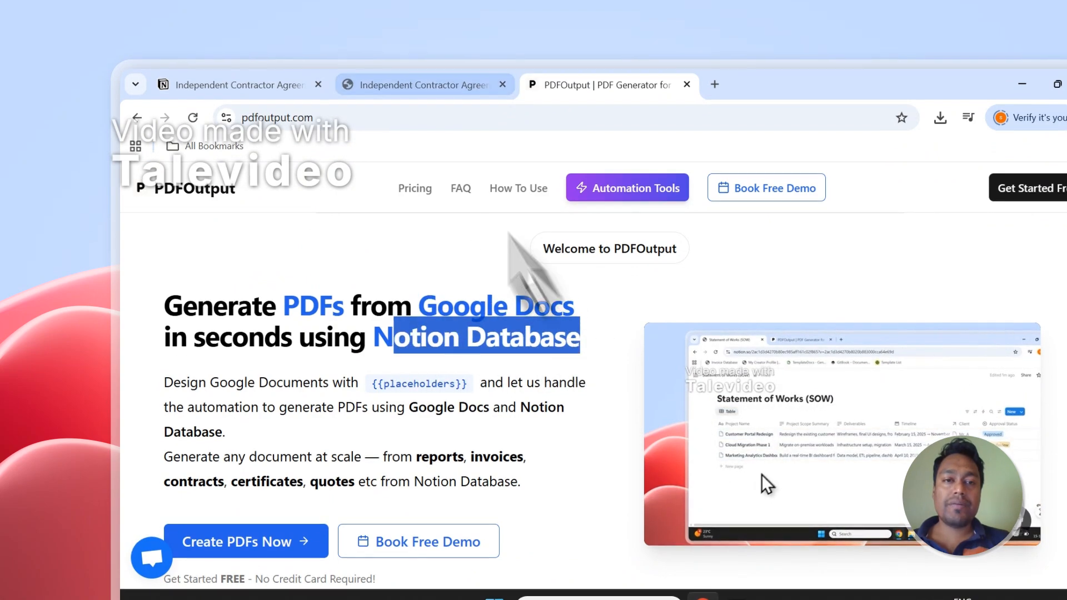
Return to the Notion responses table to review Entry-1 and Entry-2, marking both rows and unmarking them.
left_click(397, 81)
left_click(178, 385)
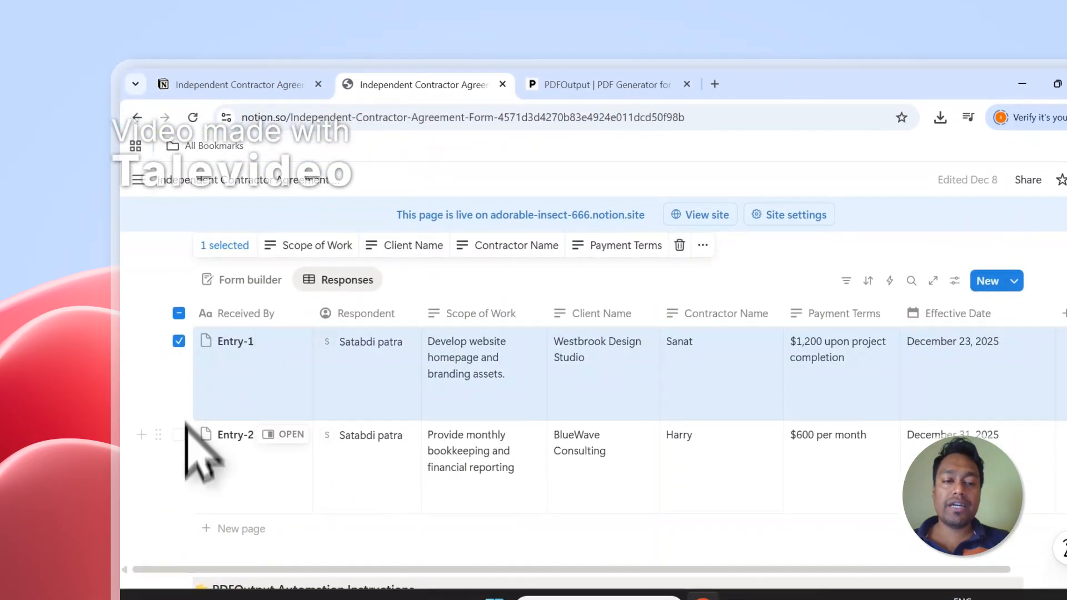
left_click(178, 434)
left_click(177, 313)
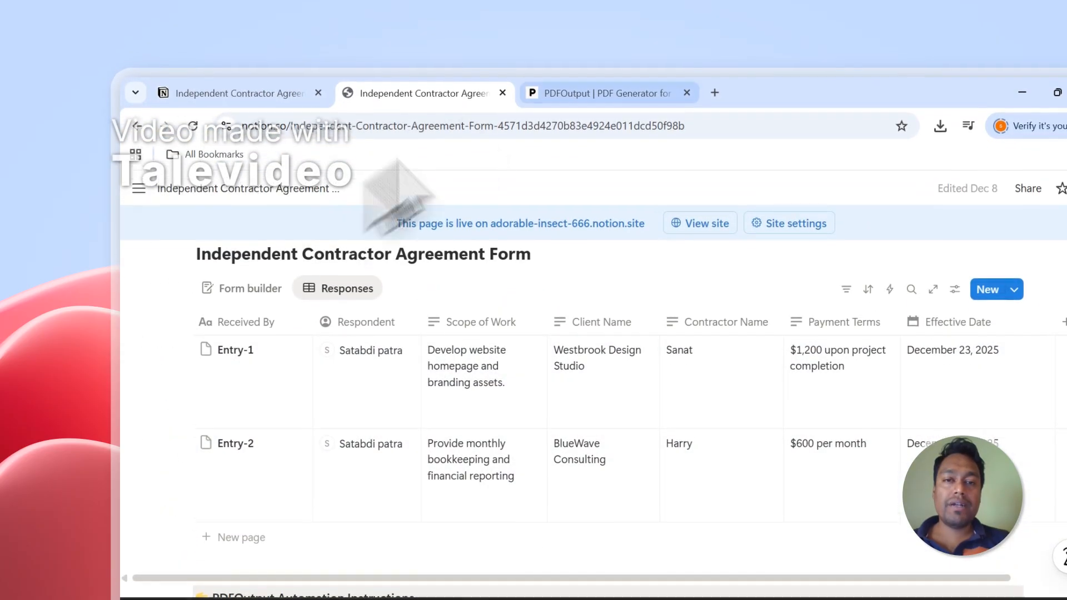
Switch to PDFOutput, start creating PDFs, sign in with the Google account and grant the requested access.
left_click(550, 85)
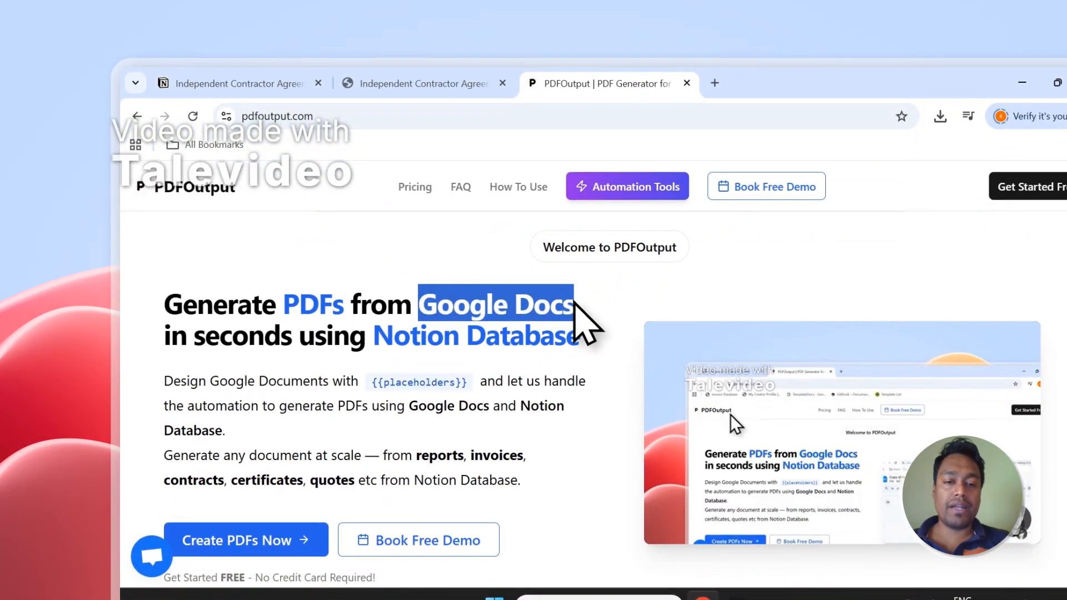
scroll(472, 322, "down", 2)
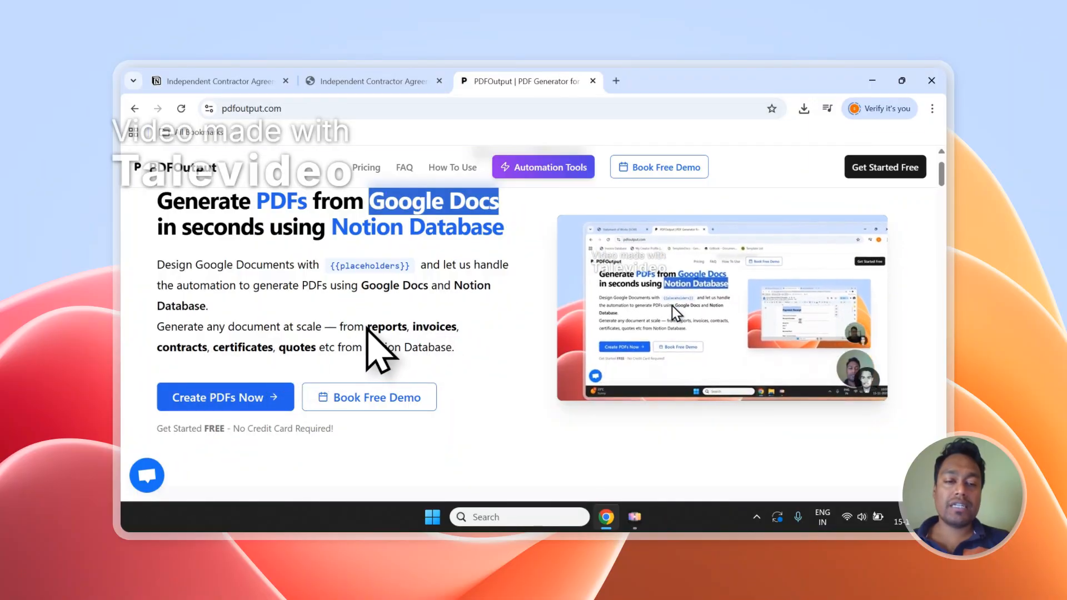
scroll(361, 333, "up", 1)
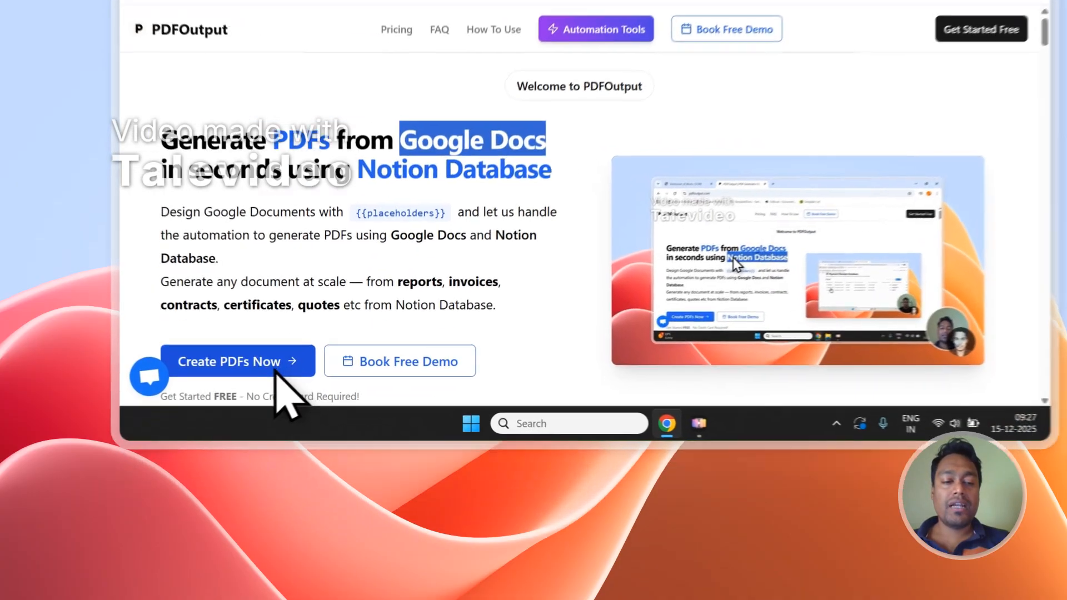
left_click(263, 465)
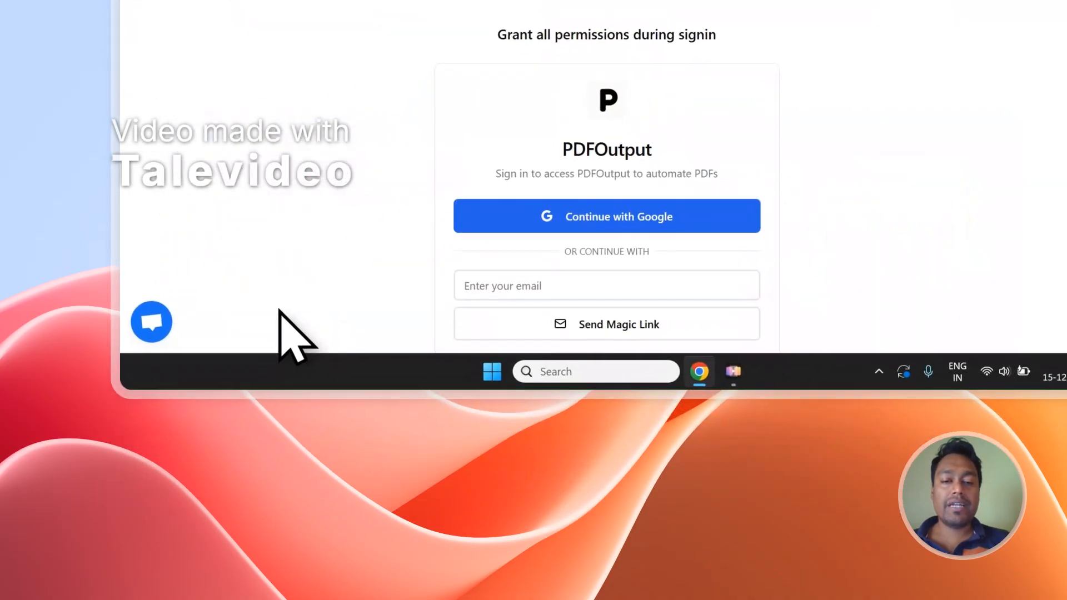
left_click(594, 203)
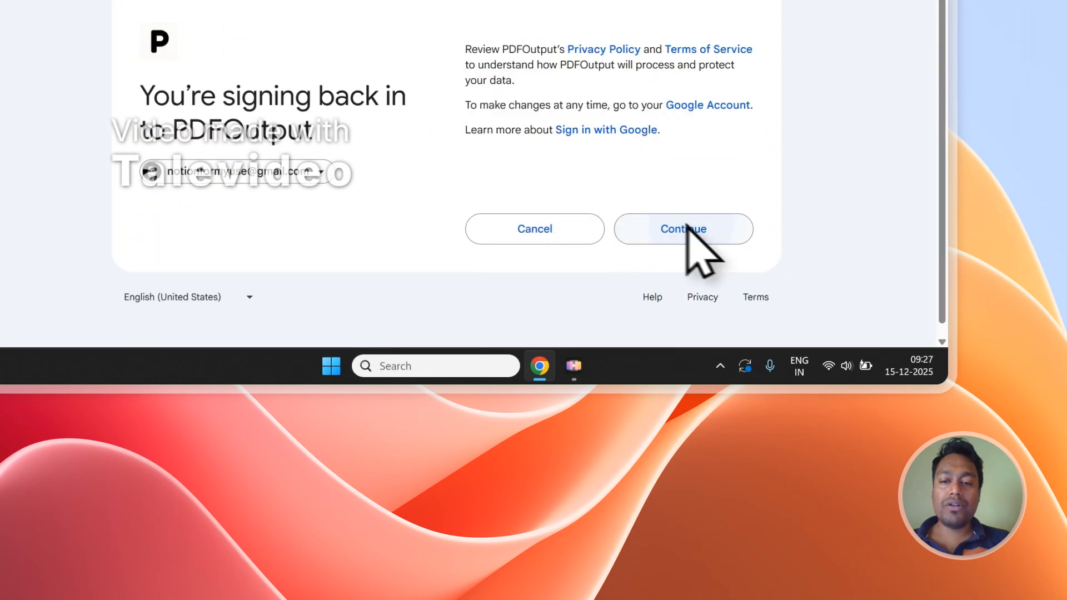
left_click(687, 228)
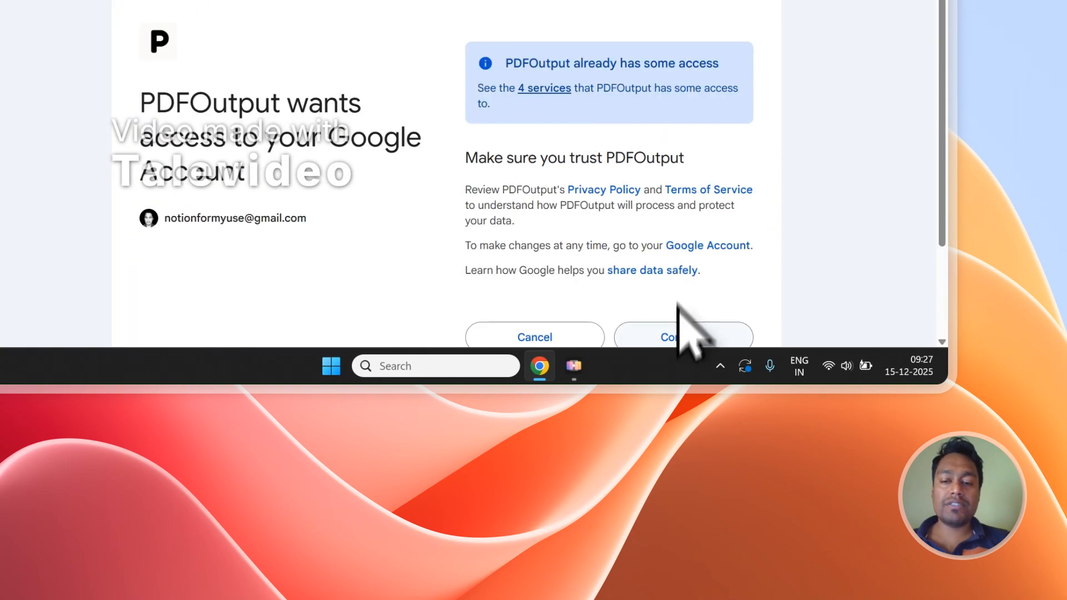
left_click(660, 341)
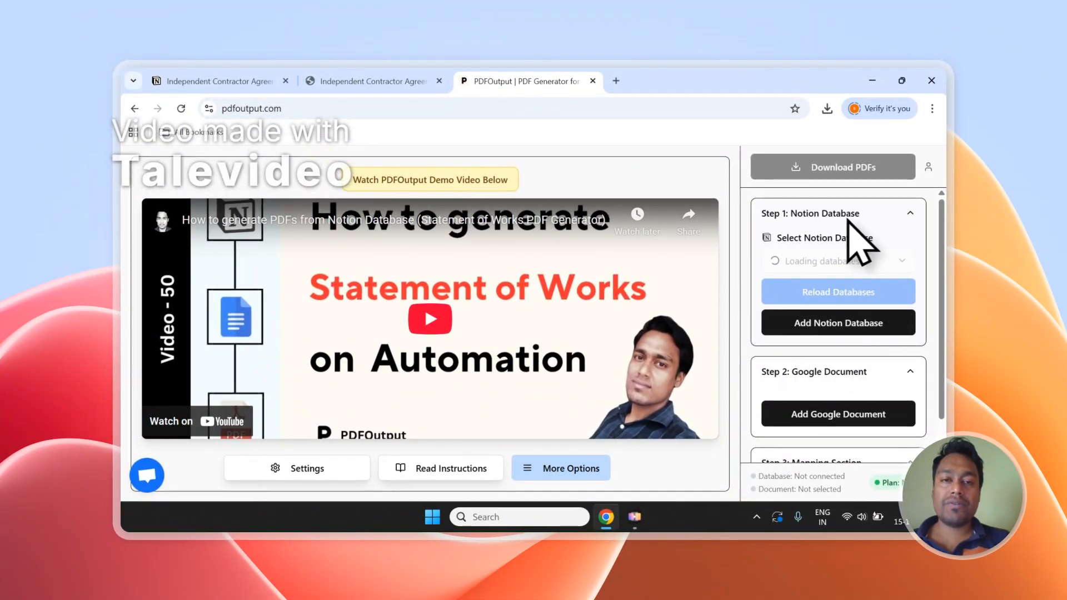
Examine the title and database on the Independent Contractor Agreement Form page in Notion, and return to PDFOutput.
left_click(367, 81)
scroll(500, 389, "up", 3)
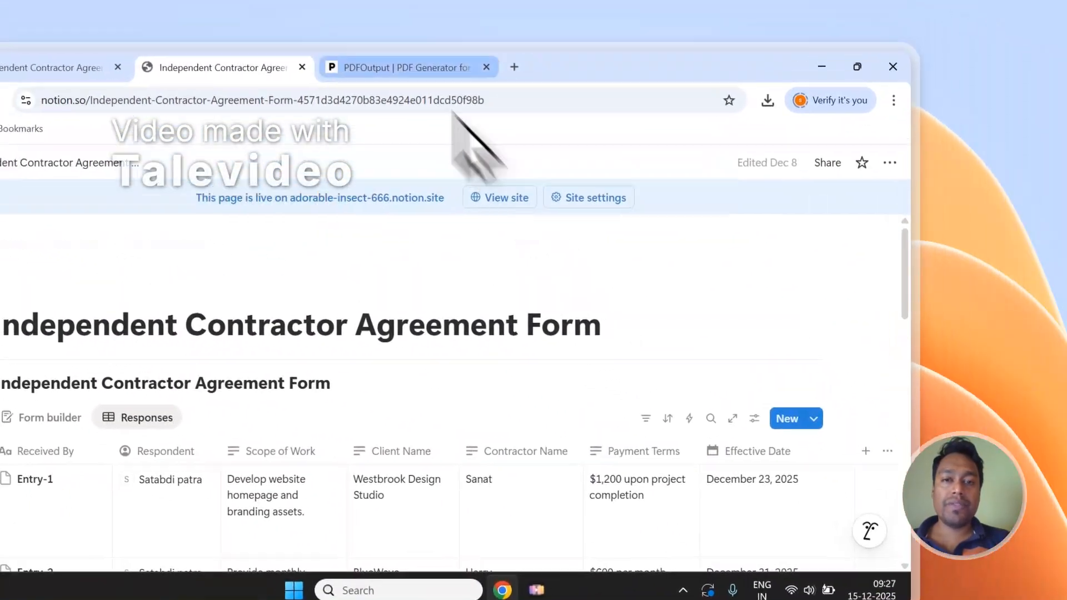
left_click(472, 47)
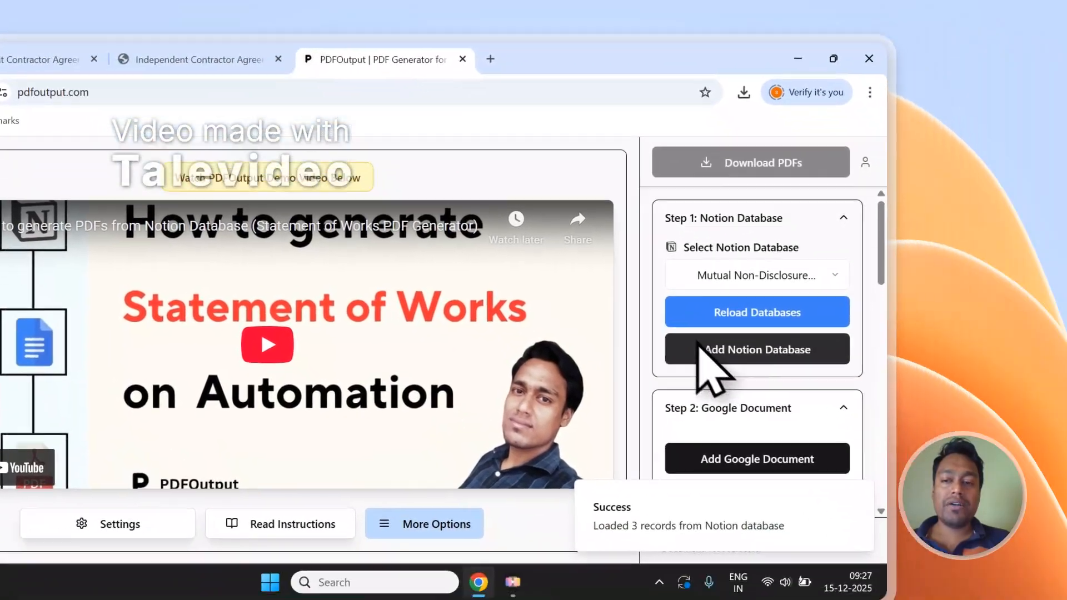
Start adding a Notion database in PDFOutput and copy the page title "Independent Contractor Agreement Form" from Notion.
left_click(796, 336)
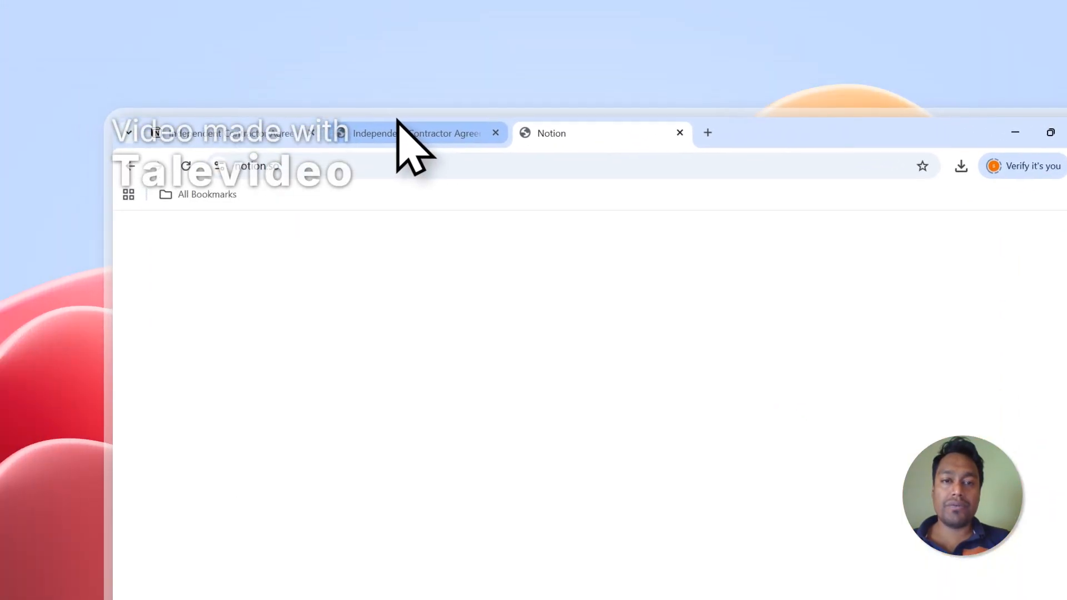
left_click(404, 125)
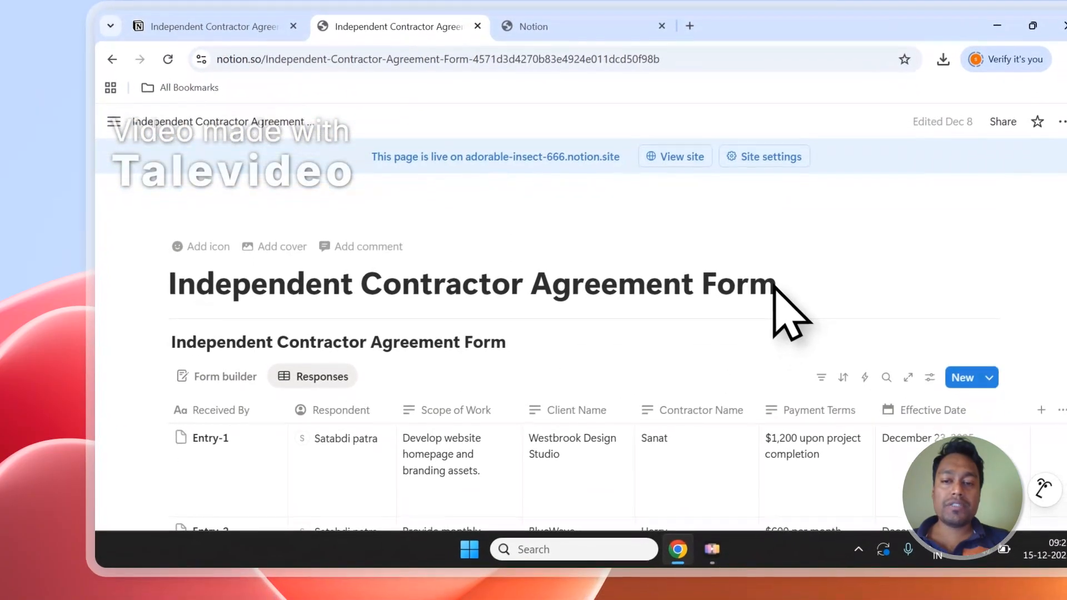
left_click_drag(775, 283, 466, 289)
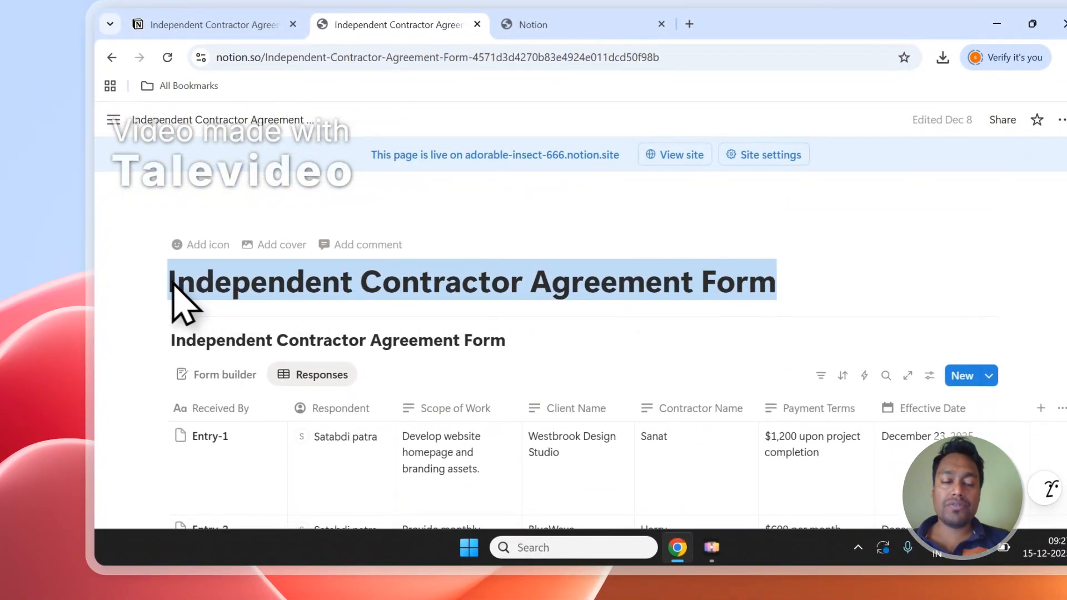
right_click(223, 284)
left_click(262, 238)
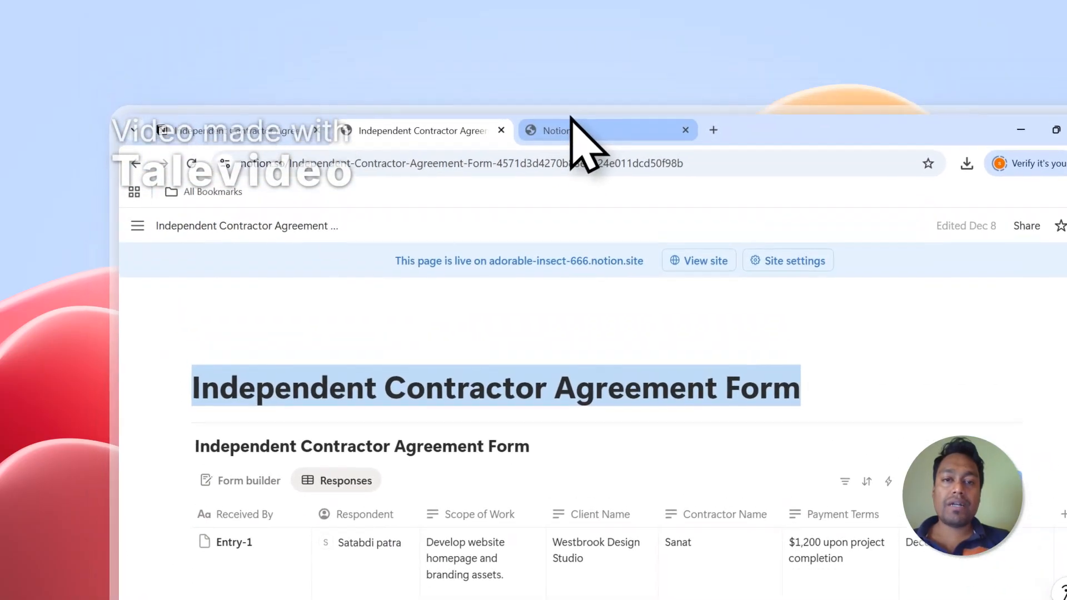
In PDFOutput's Notion connection, search the pages for "Independent Contractor Agreement Form" and select the matching page.
left_click(534, 25)
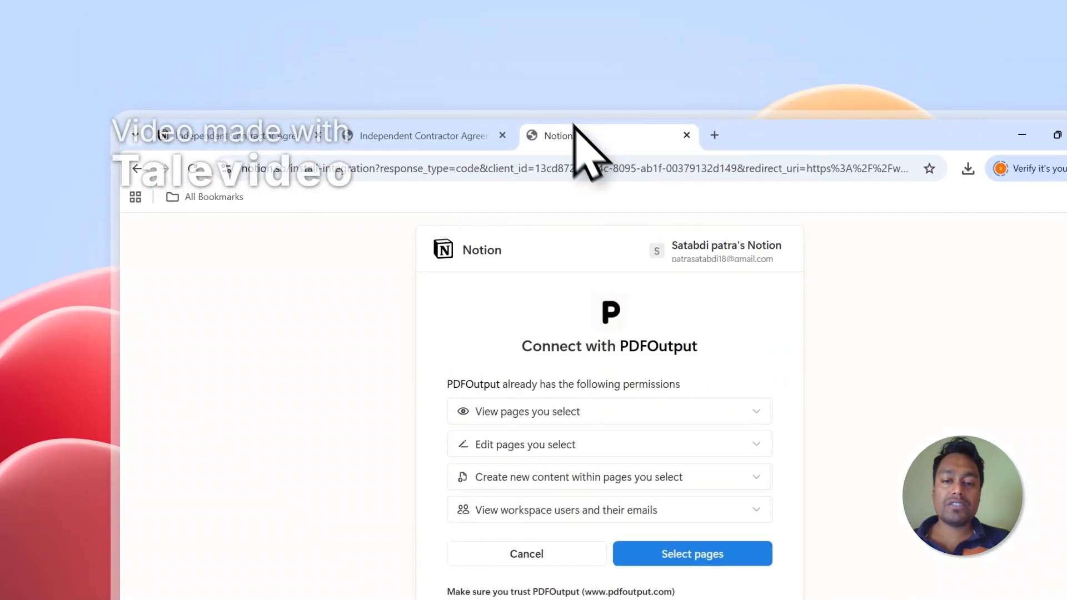
left_click(535, 460)
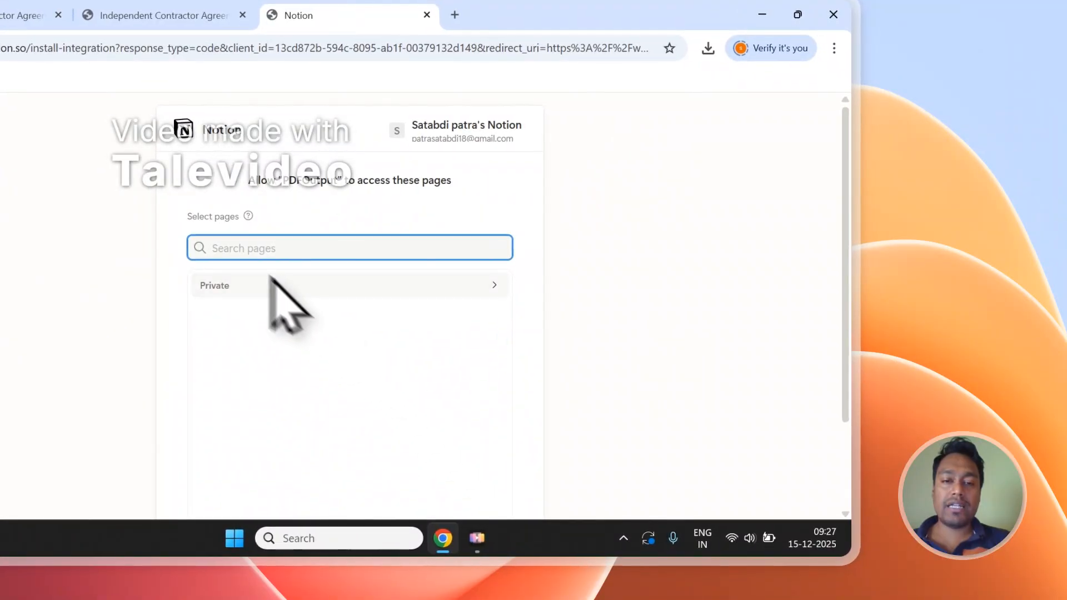
right_click(239, 251)
left_click(260, 341)
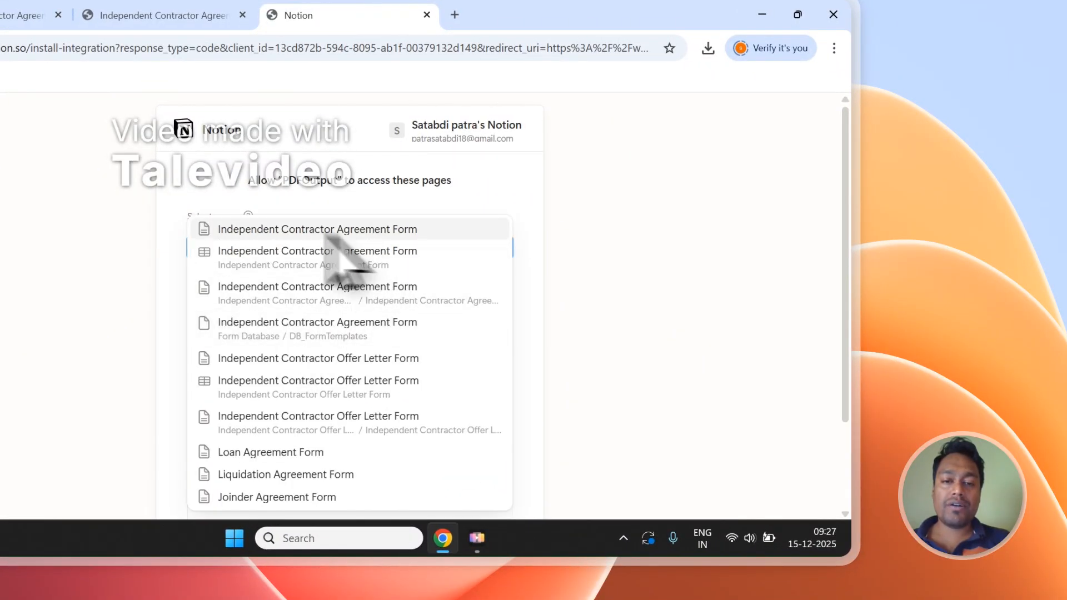
left_click(405, 203)
left_click(289, 292)
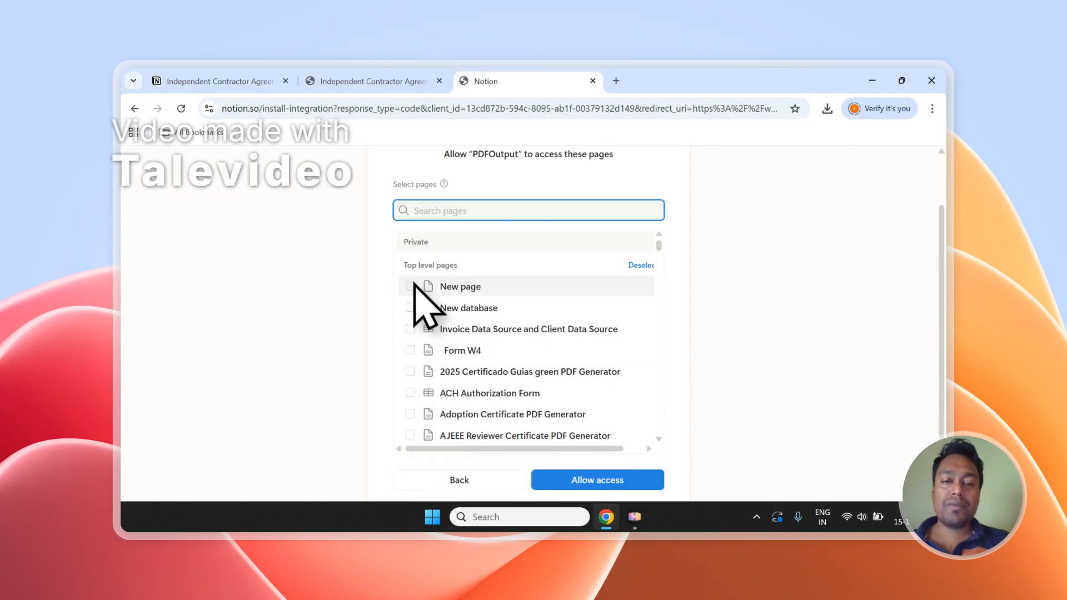
Check the Independent Contractor Agreement Form page in Notion, highlighting "Independent Contractor" in its title.
left_click(369, 81)
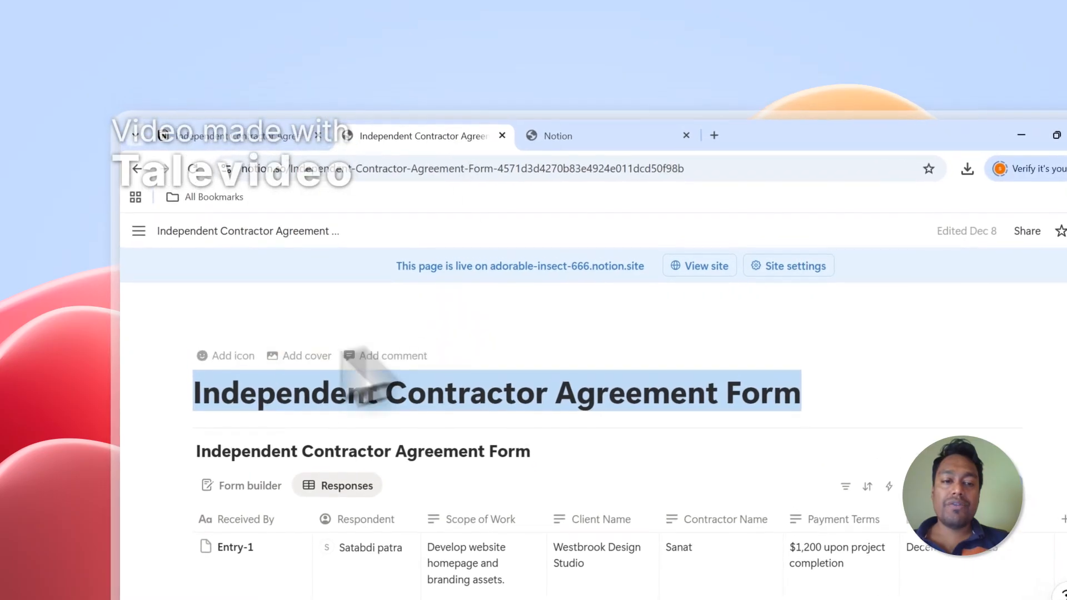
left_click(201, 404)
left_click_drag(218, 402, 416, 402)
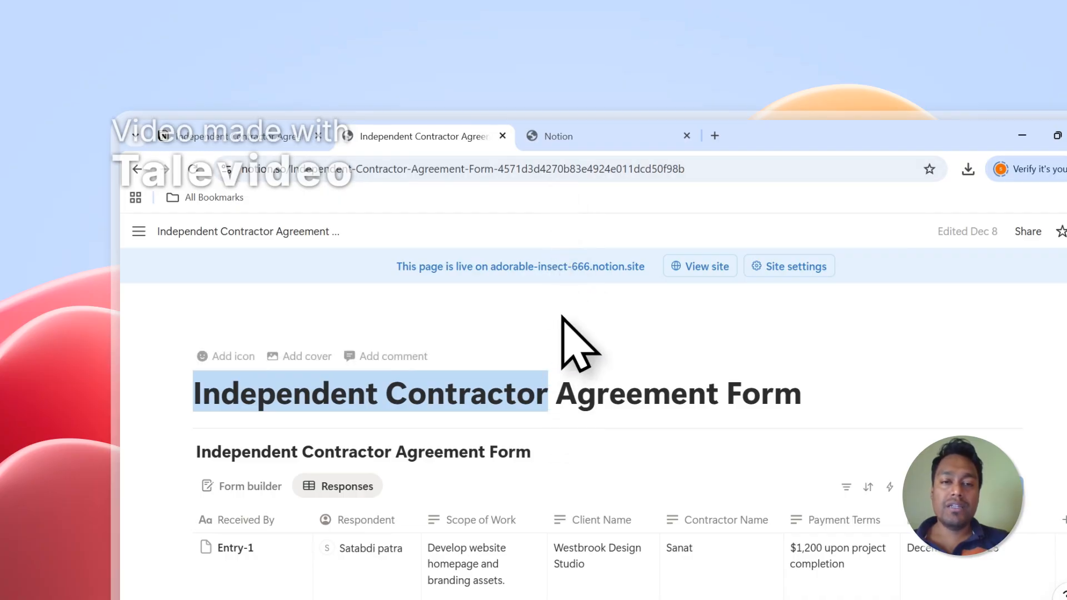
Return to the Notion connection page and allow PDFOutput access to the selected pages.
left_click(575, 137)
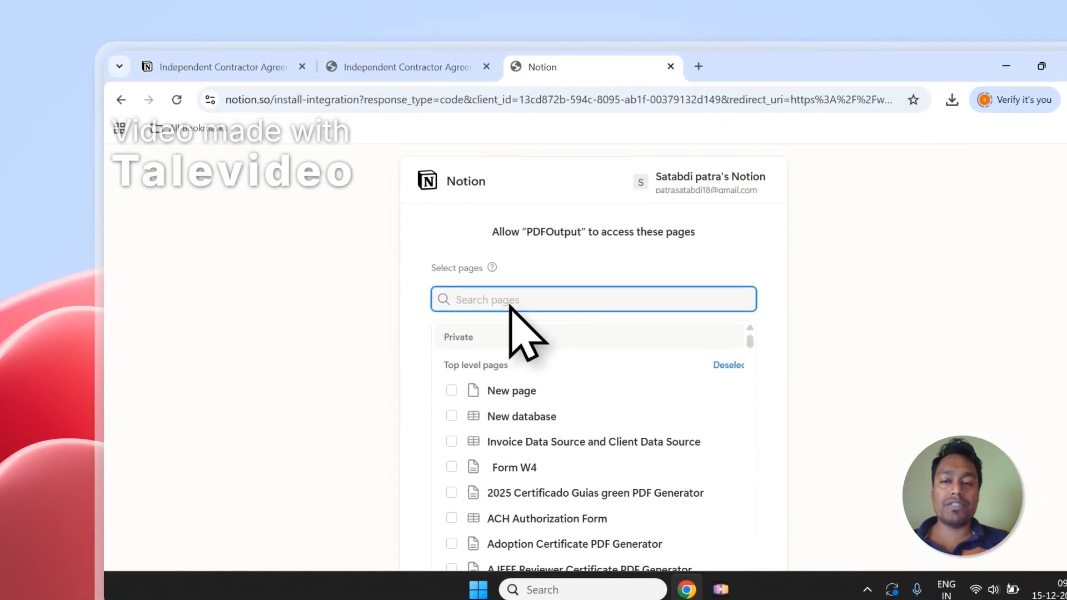
scroll(967, 325, "down", 2)
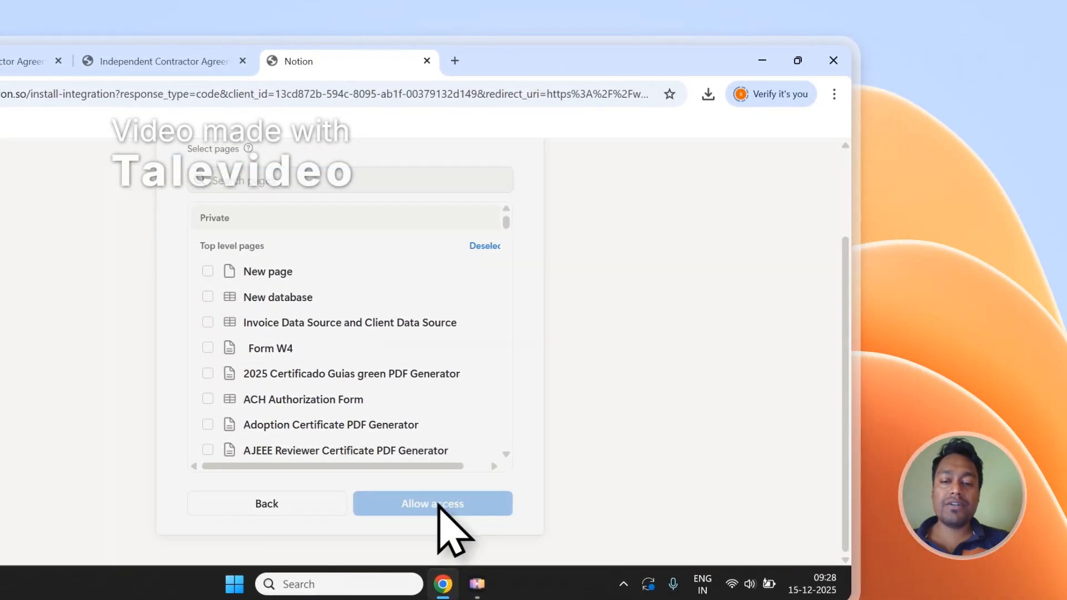
left_click(438, 504)
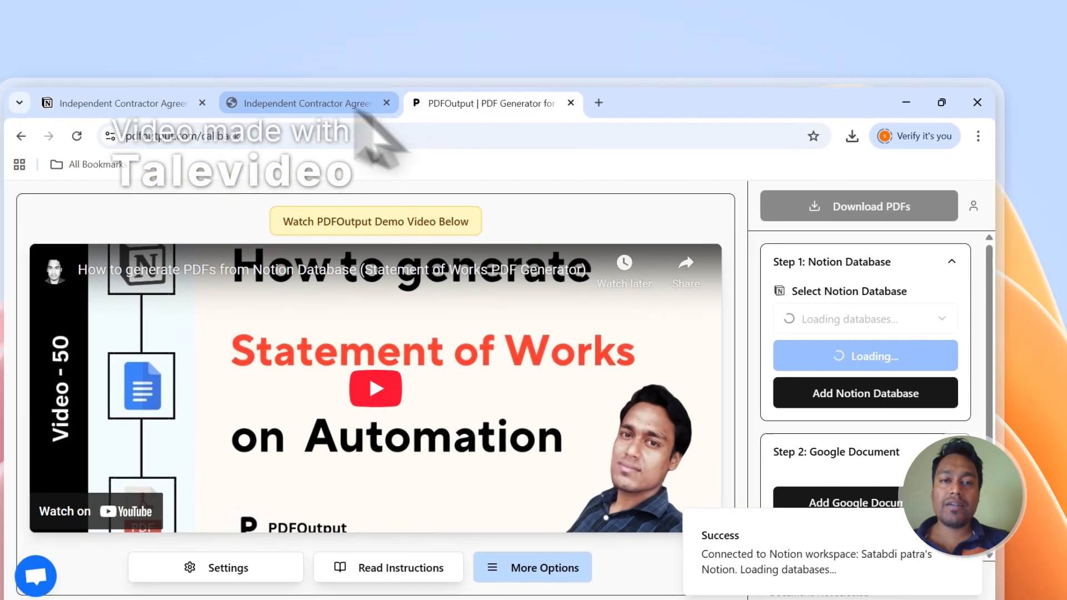
Reload the Notion databases in PDFOutput and select the Independent Contractor Agreement Form as the database.
left_click(228, 62)
left_click(380, 60)
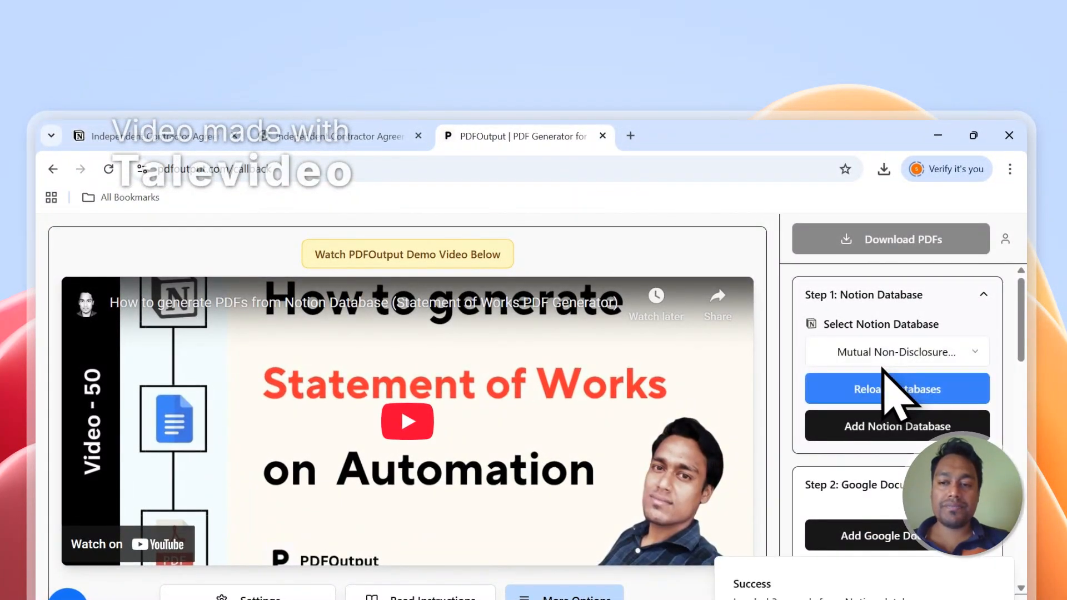
left_click(883, 359)
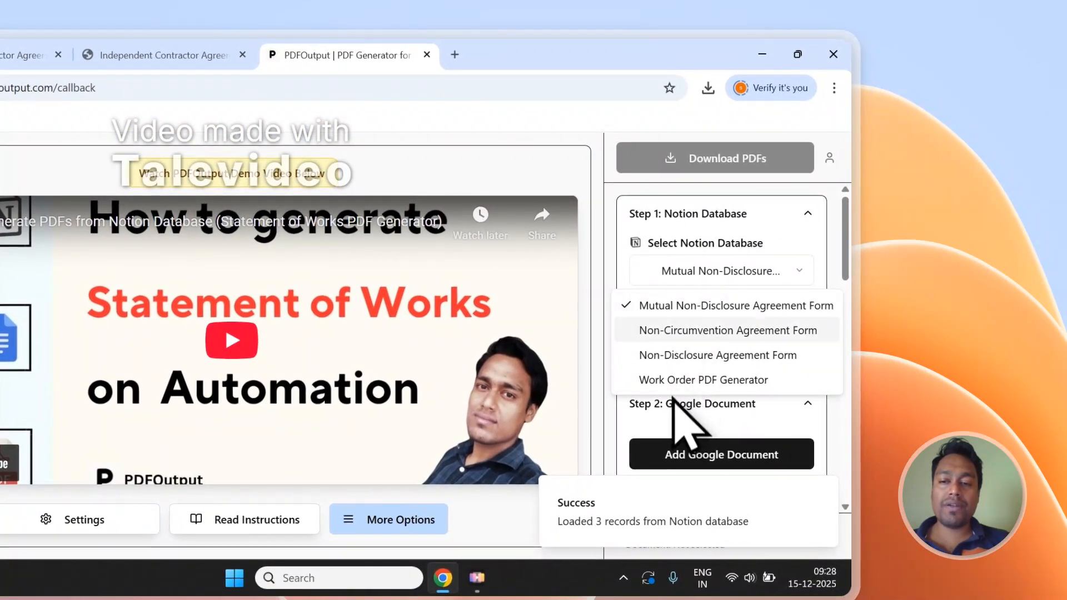
left_click(675, 273)
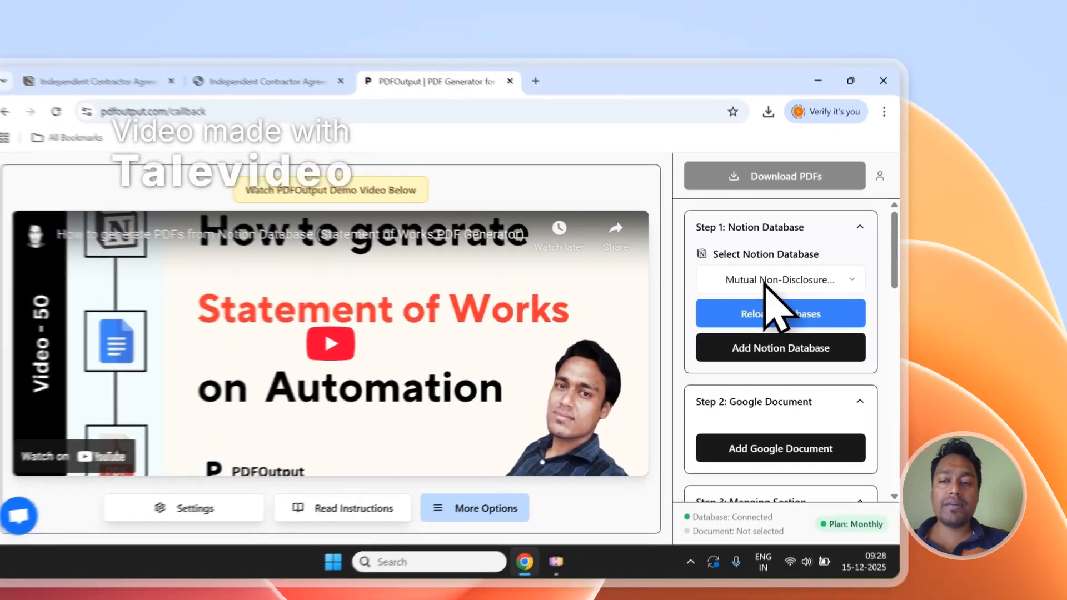
left_click(823, 263)
left_click(823, 267)
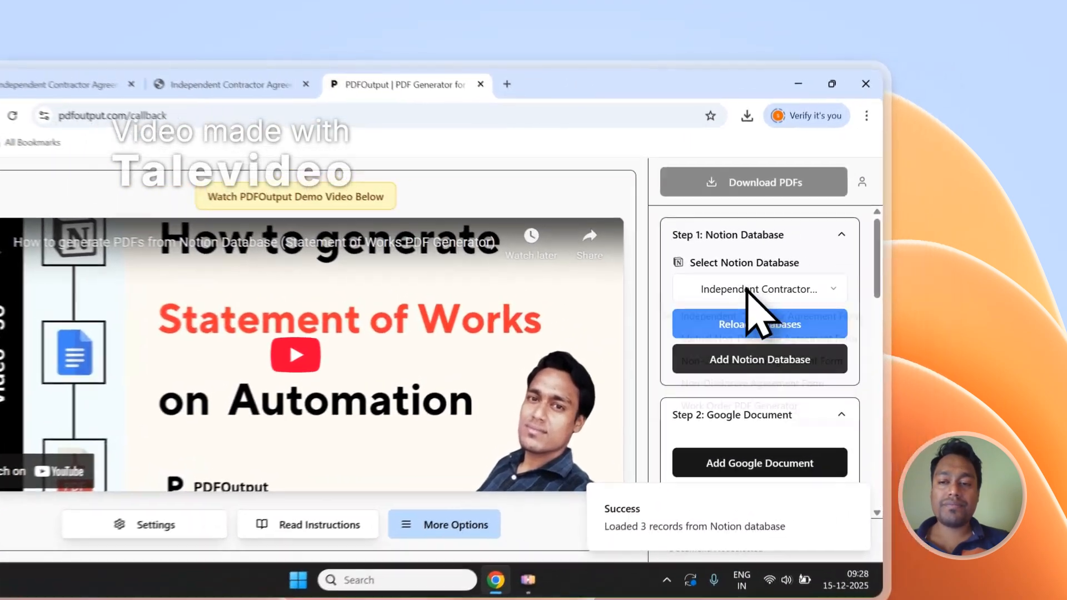
left_click(825, 266)
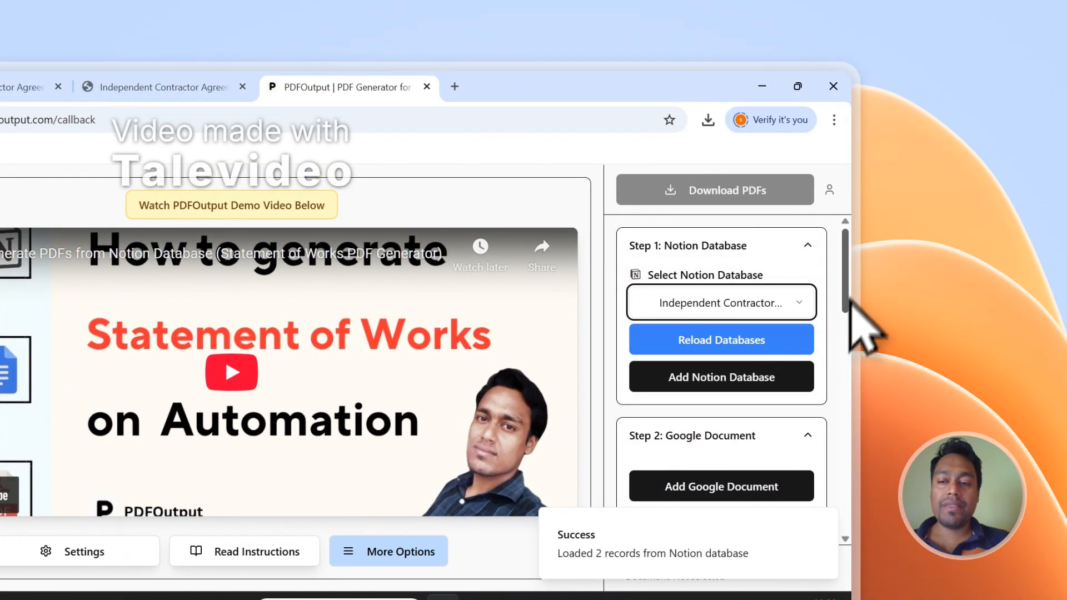
left_click(835, 277)
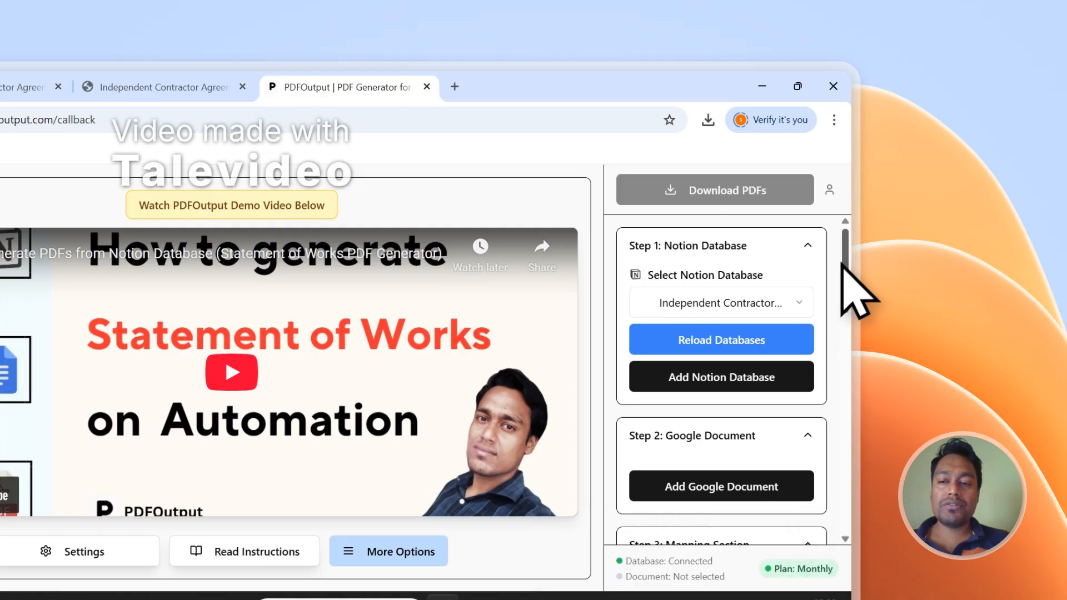
Review the Notion database properties available for copying in the mapping section.
scroll(842, 266, "down", 8)
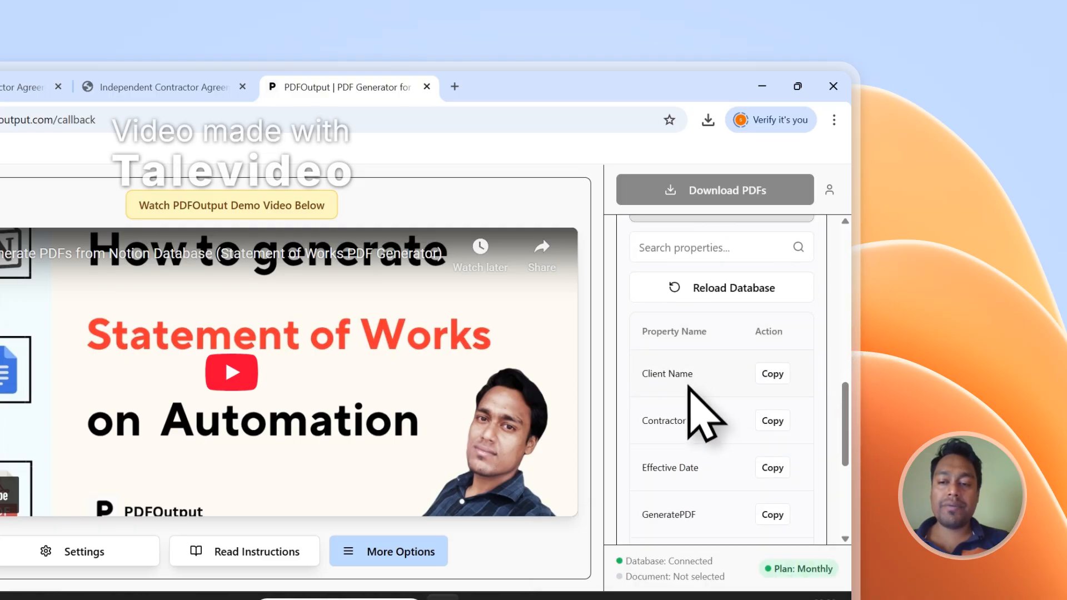
scroll(701, 414, "down", 5)
scroll(694, 493, "up", 10)
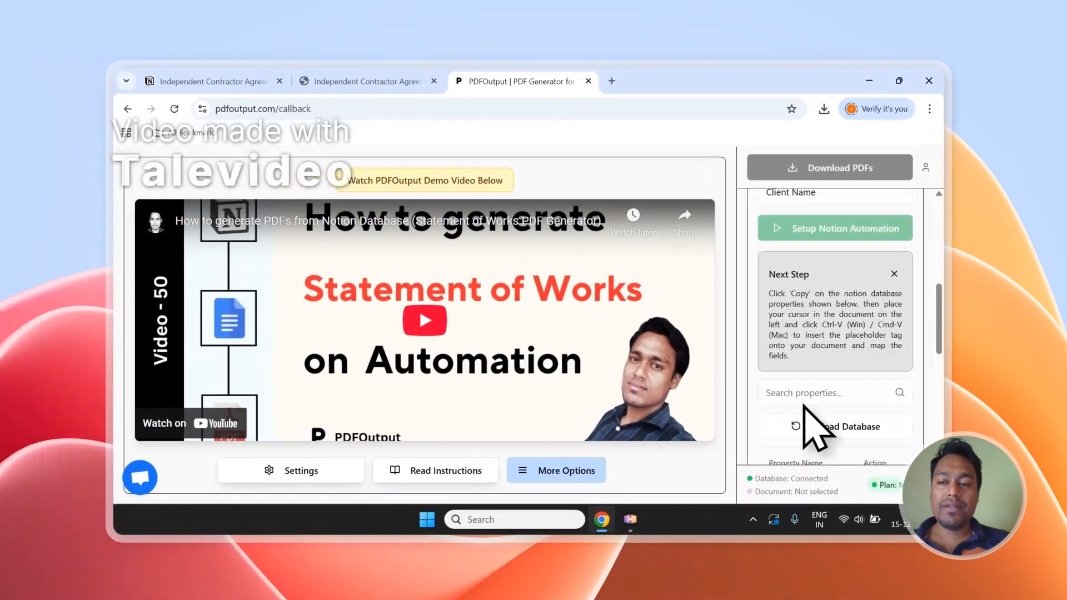
scroll(814, 428, "up", 10)
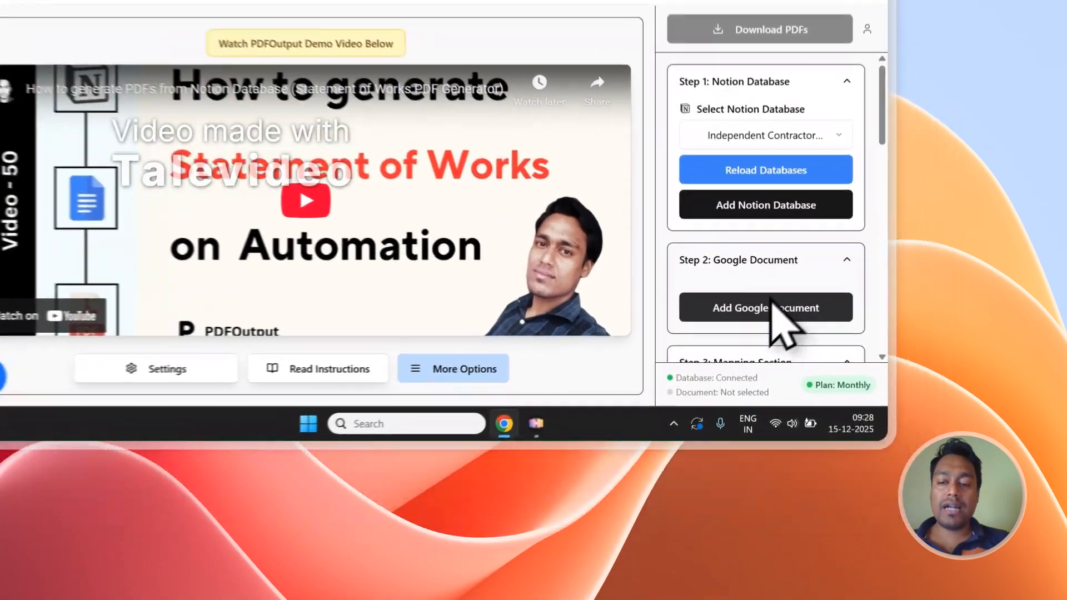
left_click(772, 305)
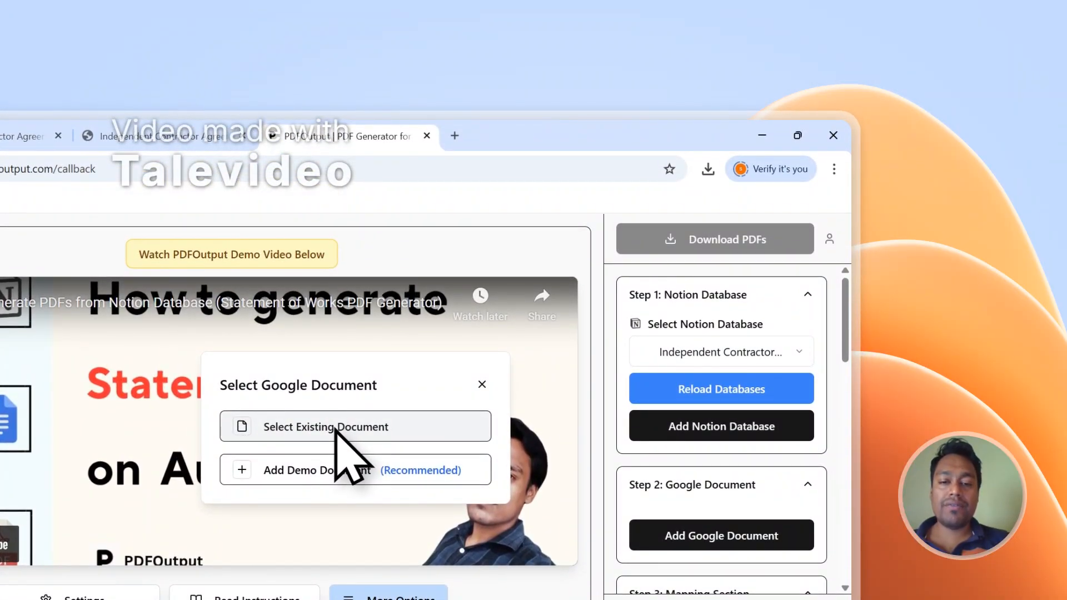
left_click(335, 430)
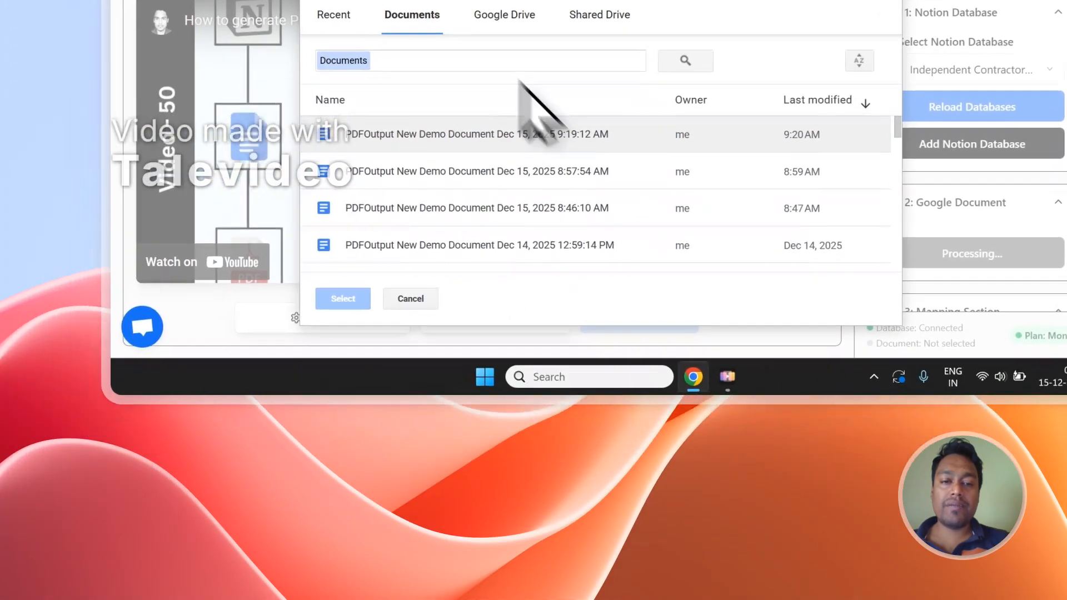
left_click(321, 399)
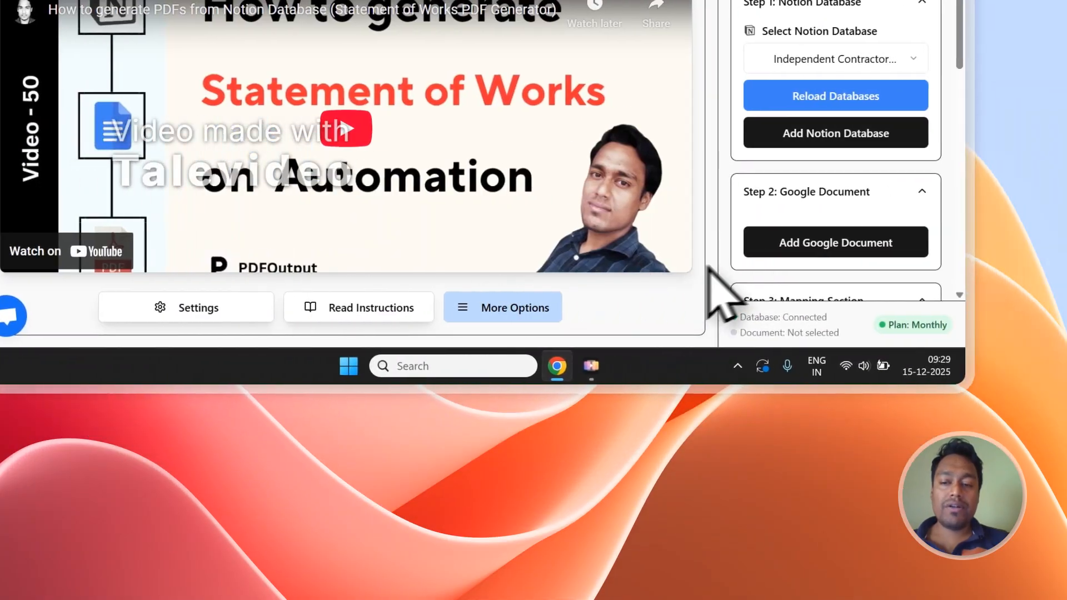
Add a PDFOutput demo document as the Google document and delete the introductory text above its Placeholders heading.
left_click(902, 250)
left_click(309, 186)
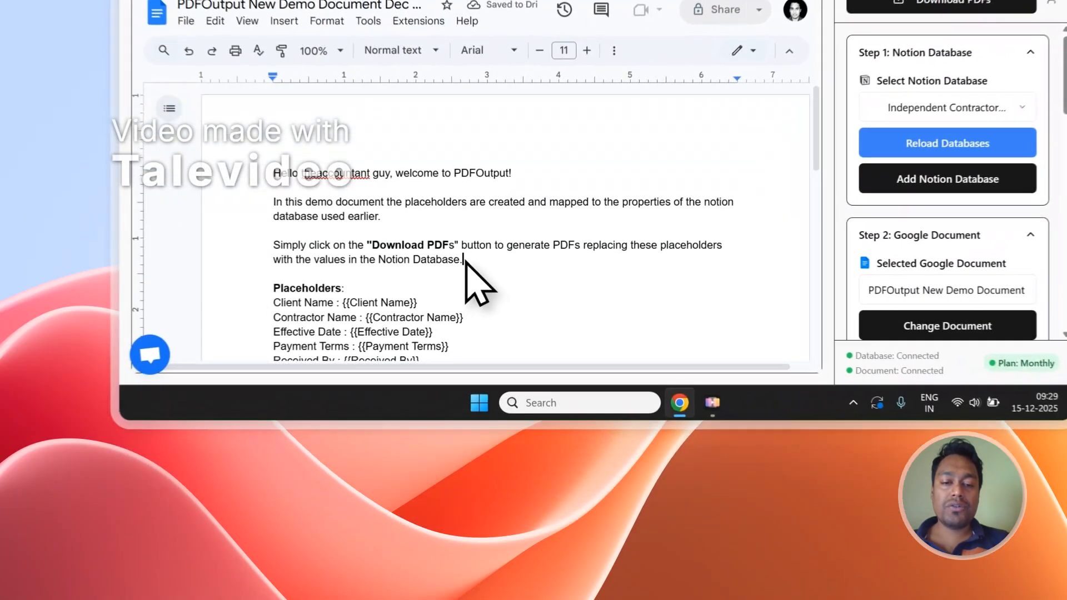
left_click_drag(415, 394, 236, 325)
key("Delete")
key("Delete")
key("Delete")
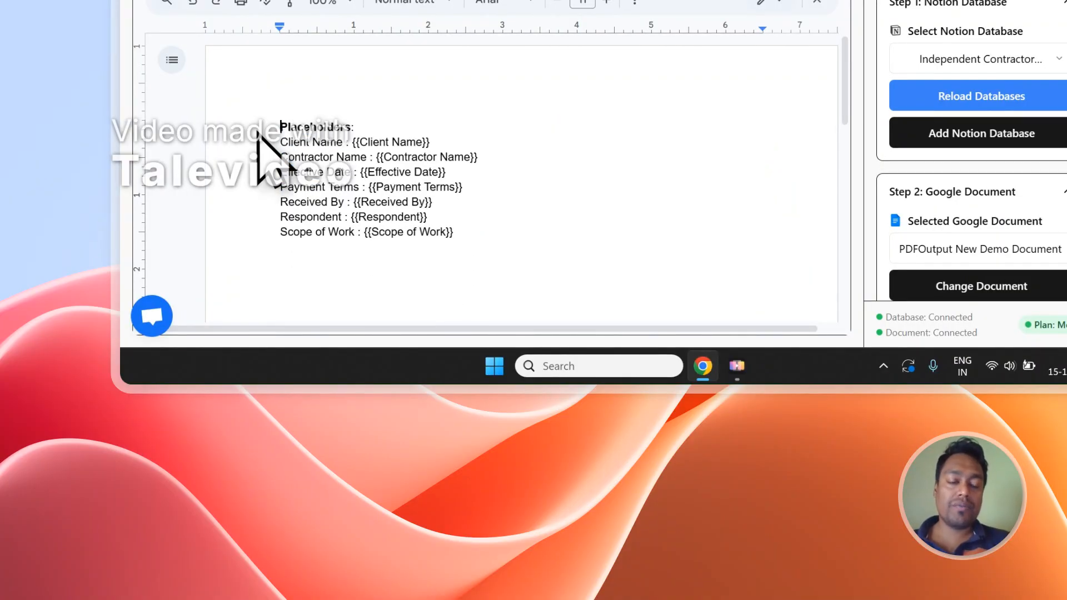
Compare the document's placeholders, such as {{Contractor Name}} and {{Client Name}}, with the property columns in the Notion form responses.
left_click(418, 8)
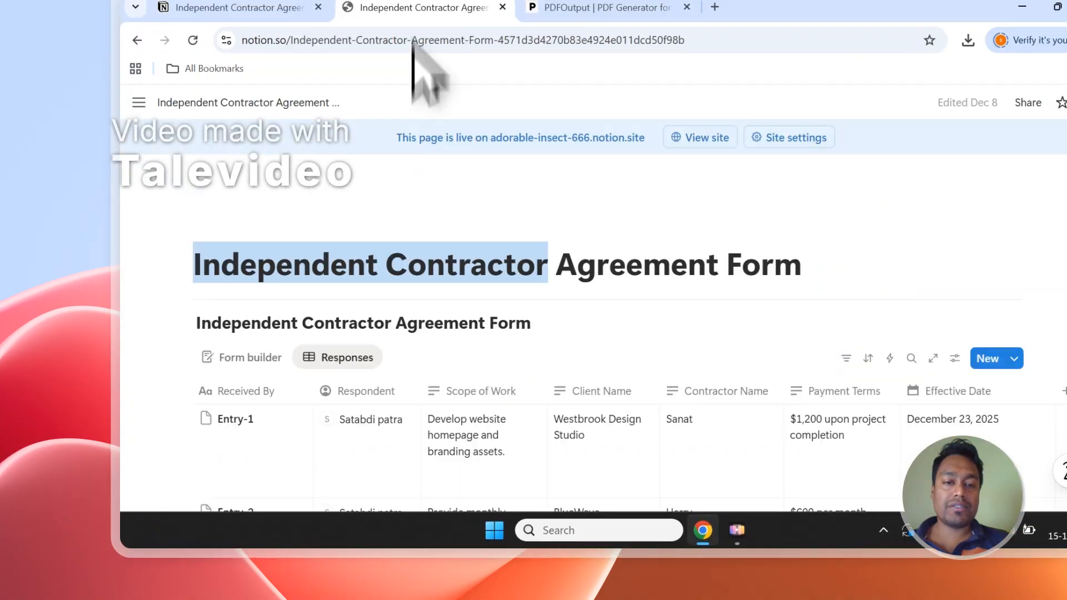
scroll(443, 334, "down", 1)
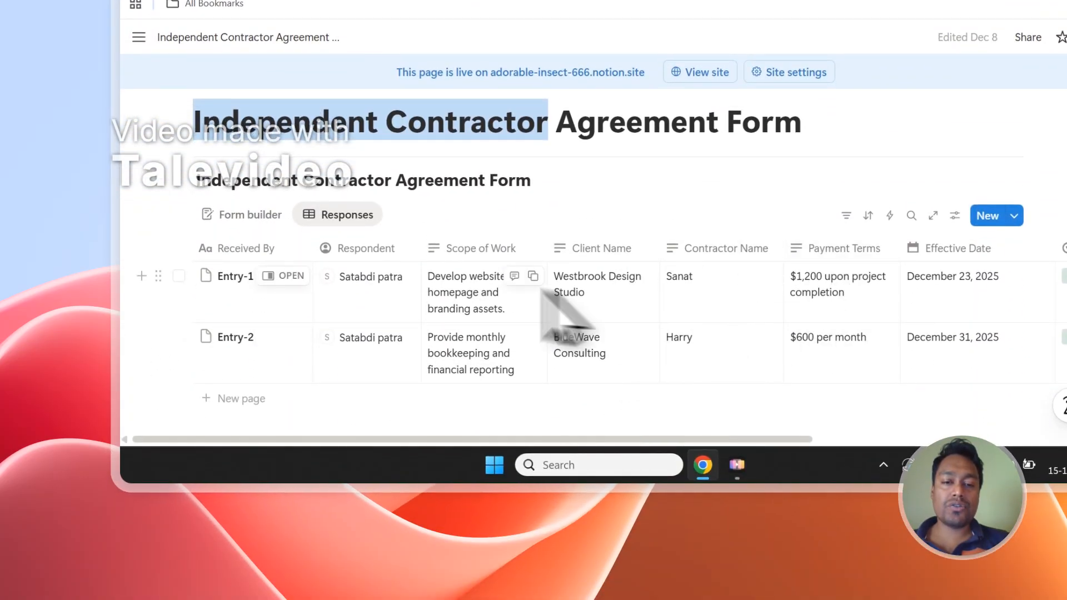
left_click(550, 119)
left_click_drag(430, 433, 365, 434)
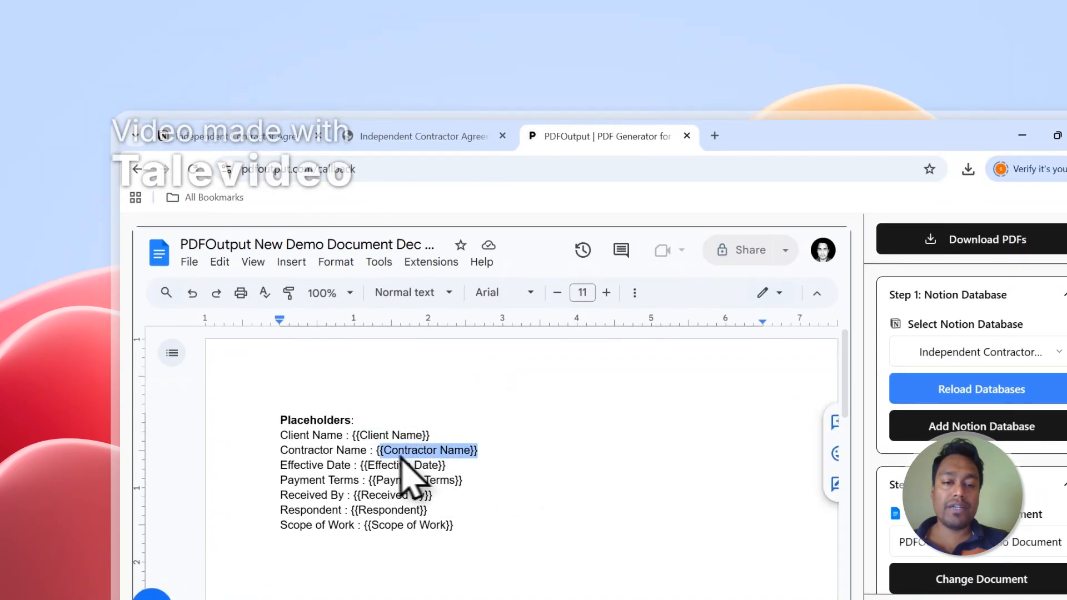
left_click_drag(405, 480, 462, 482)
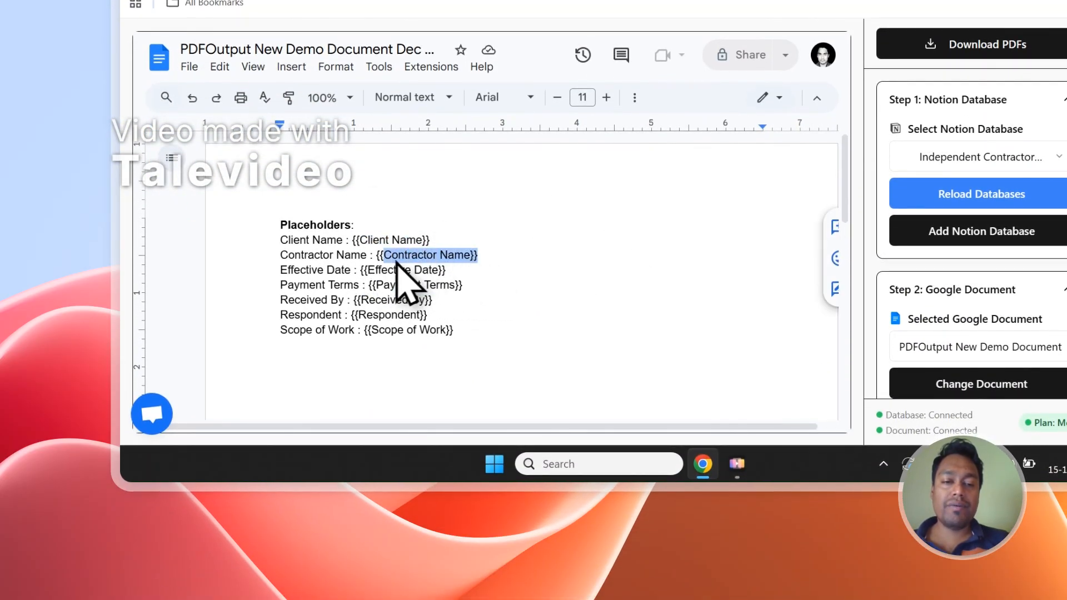
left_click(493, 105)
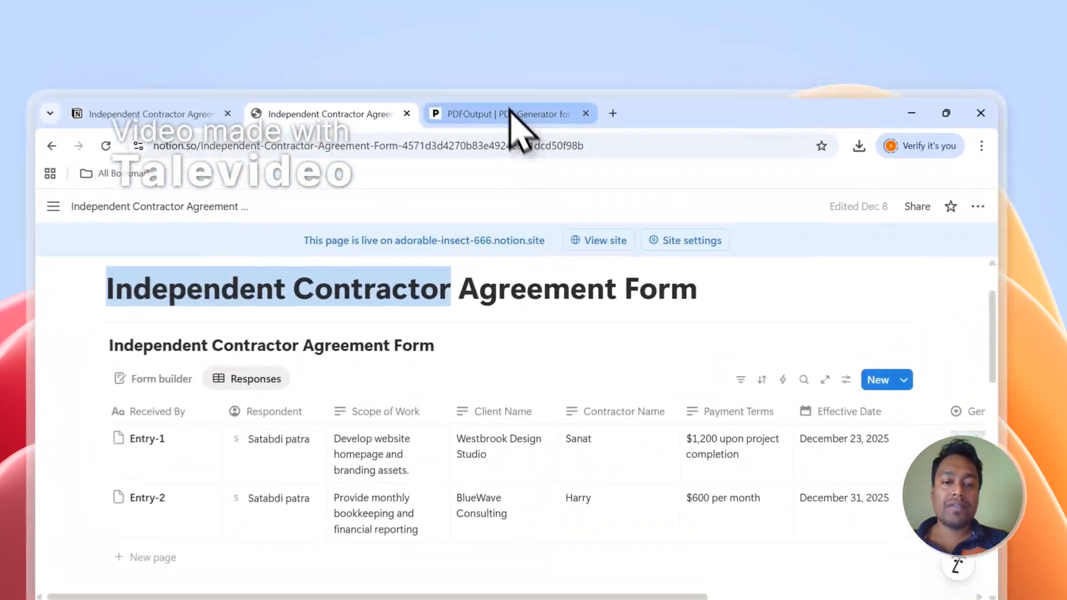
left_click(522, 82)
left_click(380, 331)
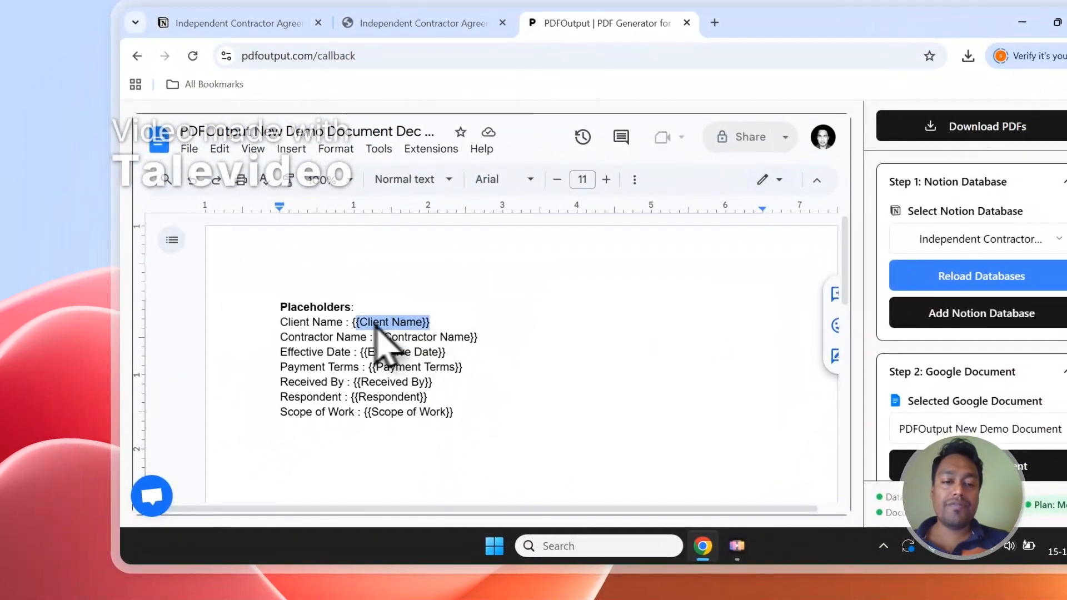
left_click(425, 23)
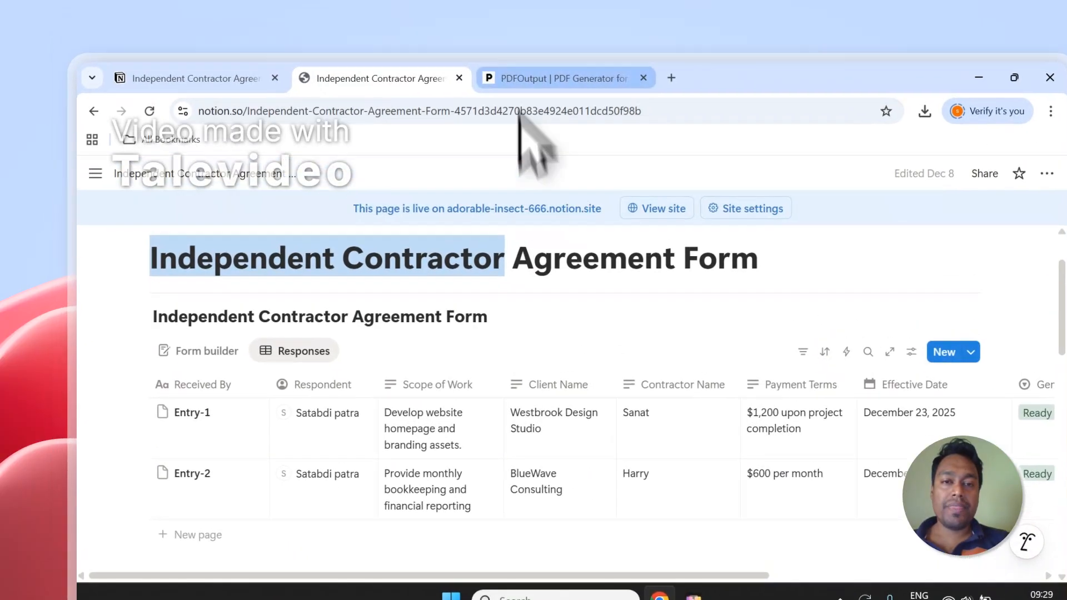
left_click(542, 36)
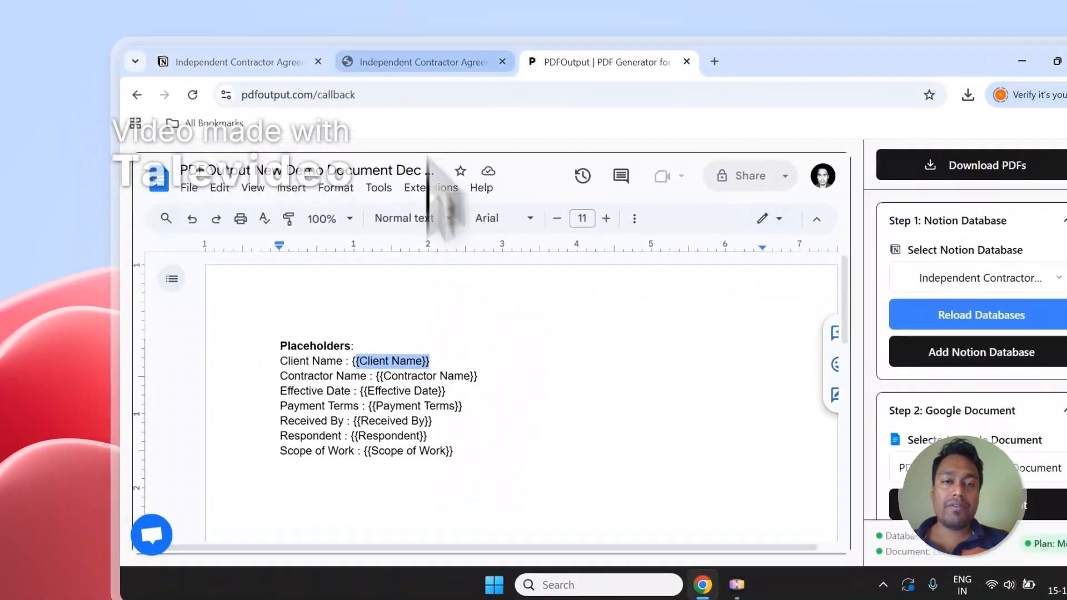
left_click(423, 61)
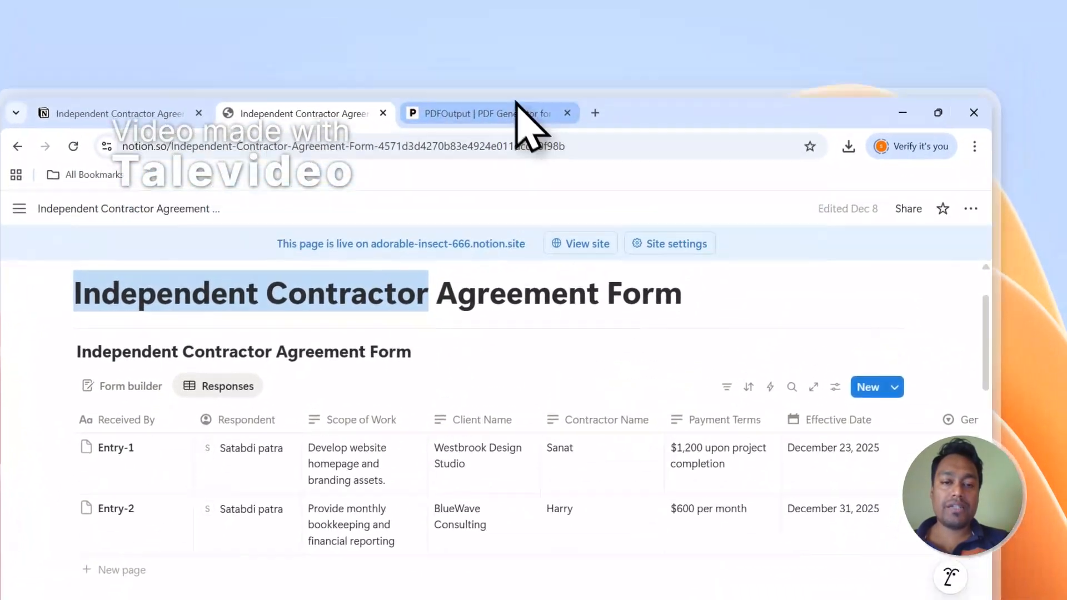
Back in PDFOutput, copy the Payment Terms placeholder and add the line "Terms - {{Payment Terms}}" below the placeholder list.
left_click(519, 26)
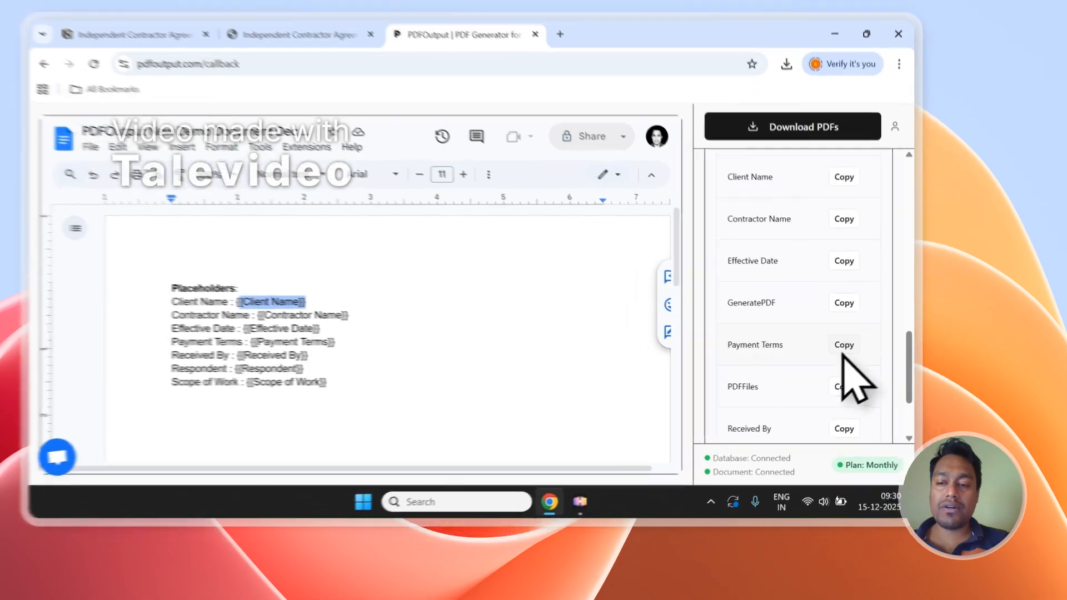
left_click(881, 370)
left_click(428, 445)
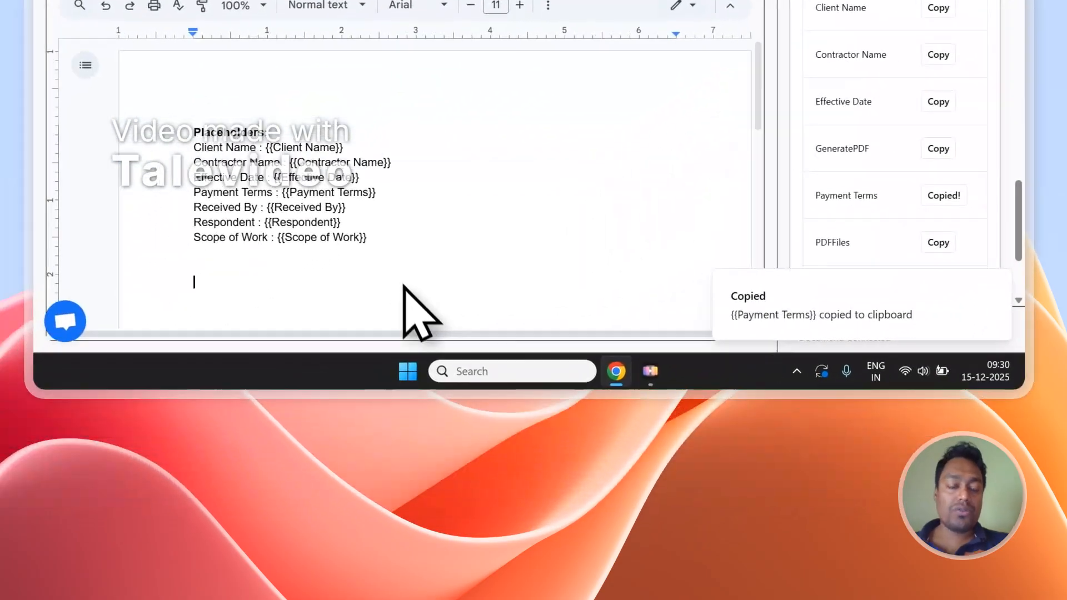
type("tER")
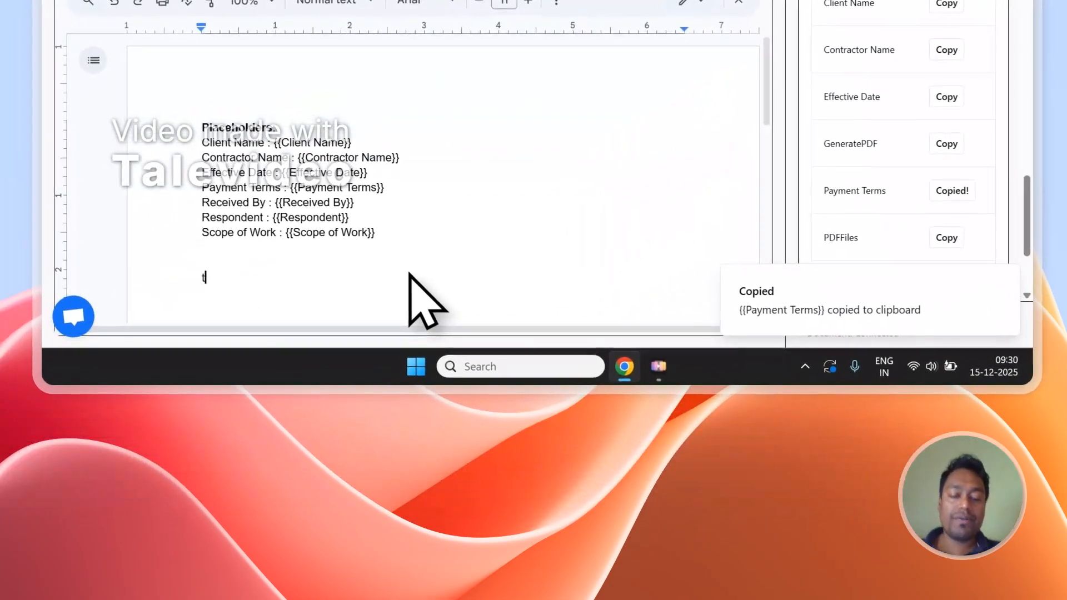
type("M")
key("ctrl+shift+Left")
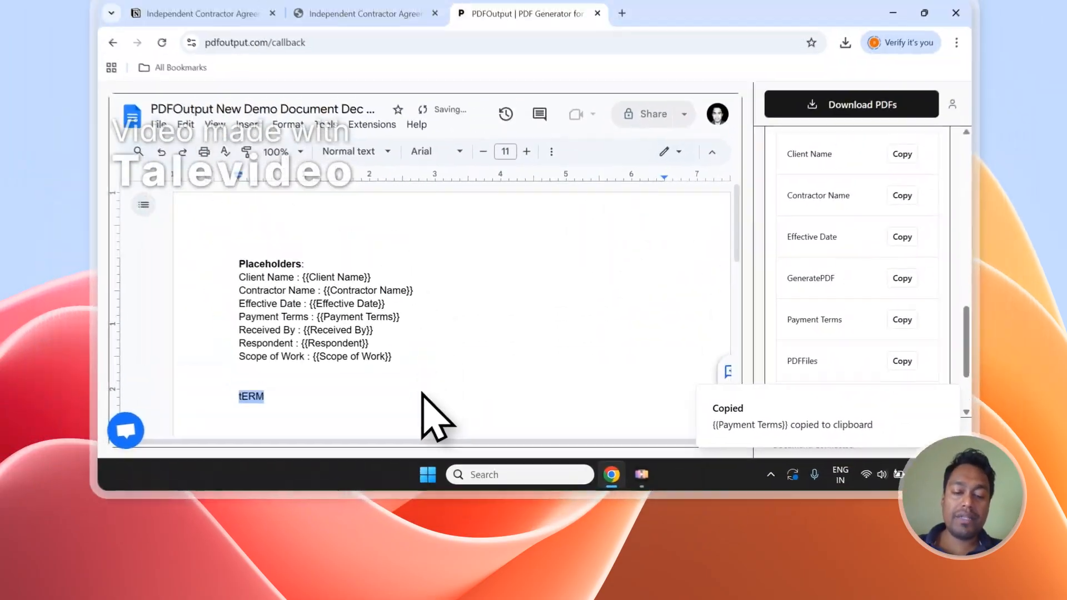
type("Terms - {{Payment Terms")
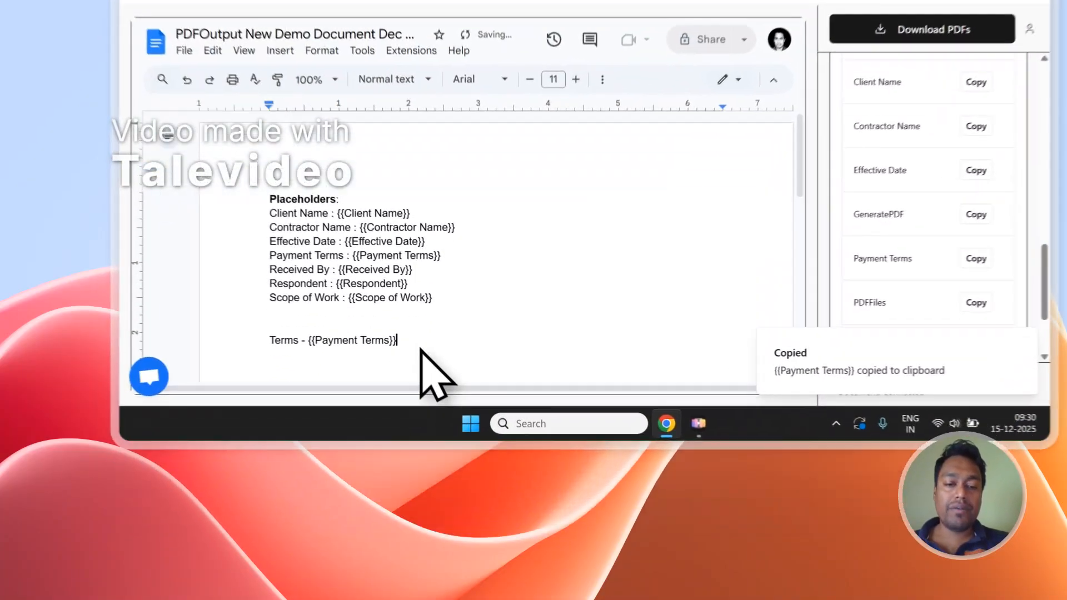
left_click_drag(369, 444, 288, 445)
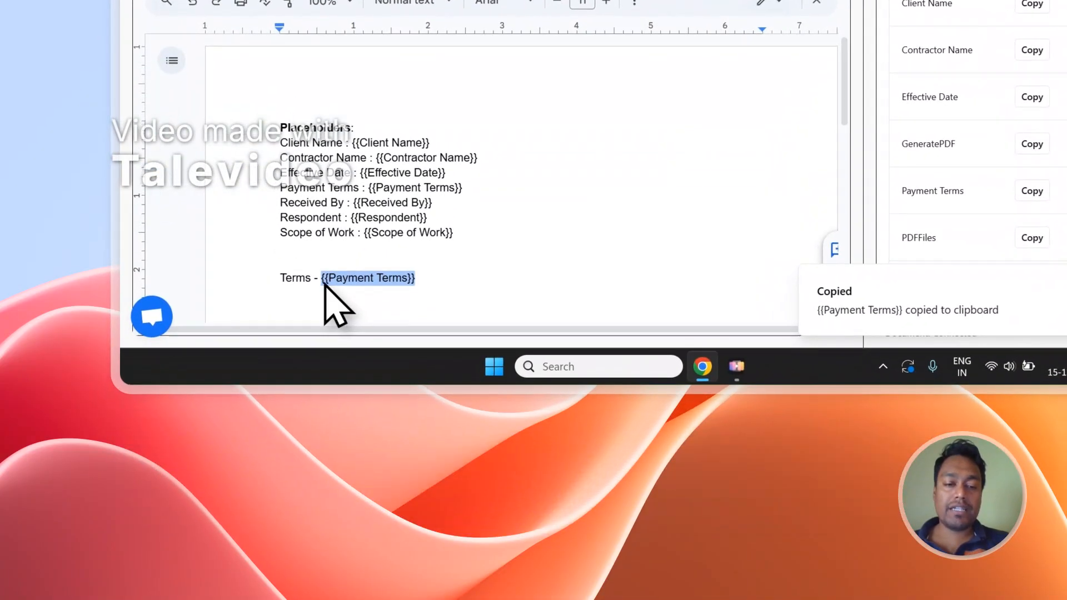
Add the line "Received by - {{Received By}}" under the terms line and remove the extra blank line after the placeholder list.
scroll(970, 209, "down", 3)
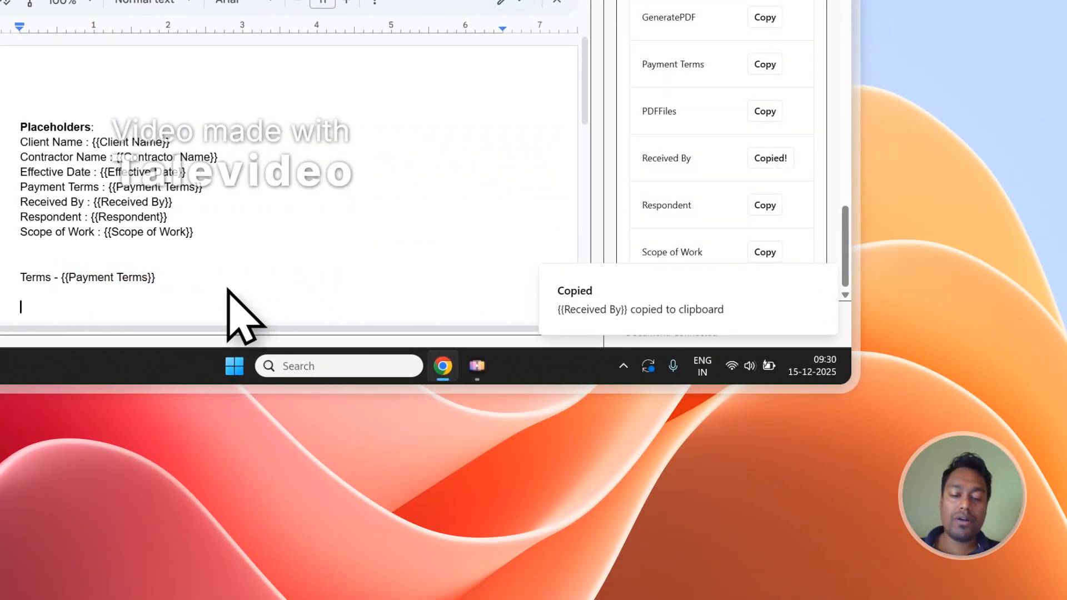
type("ed by -")
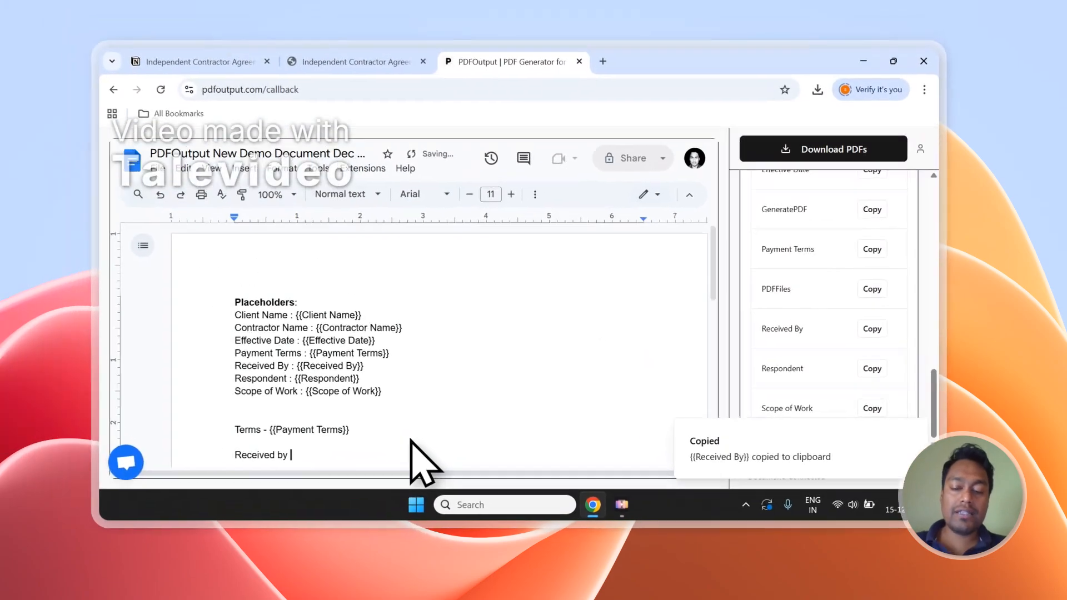
type("{{Received By}}")
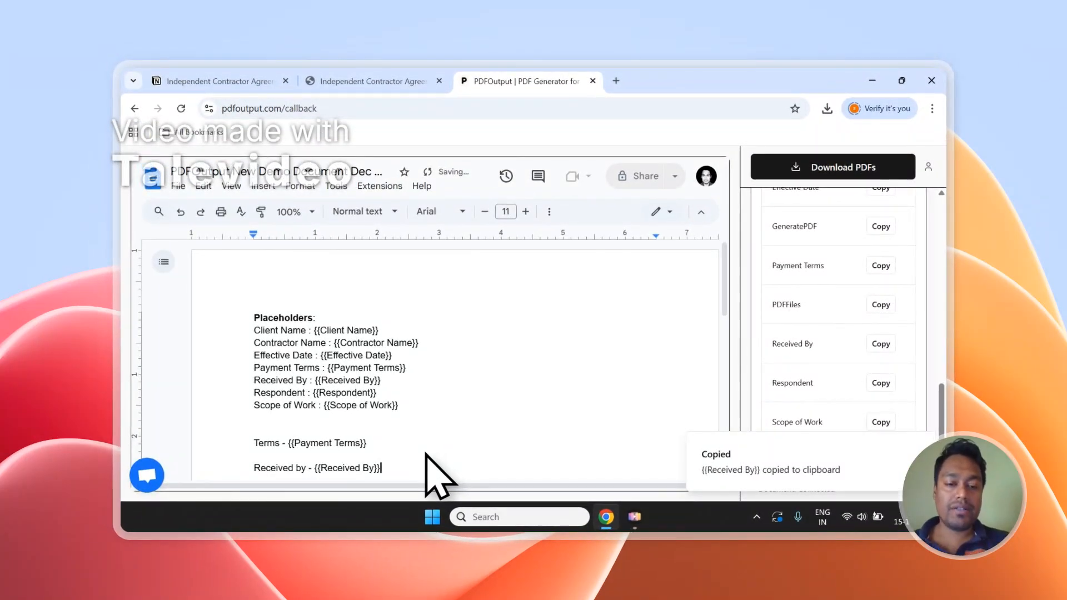
left_click(425, 454)
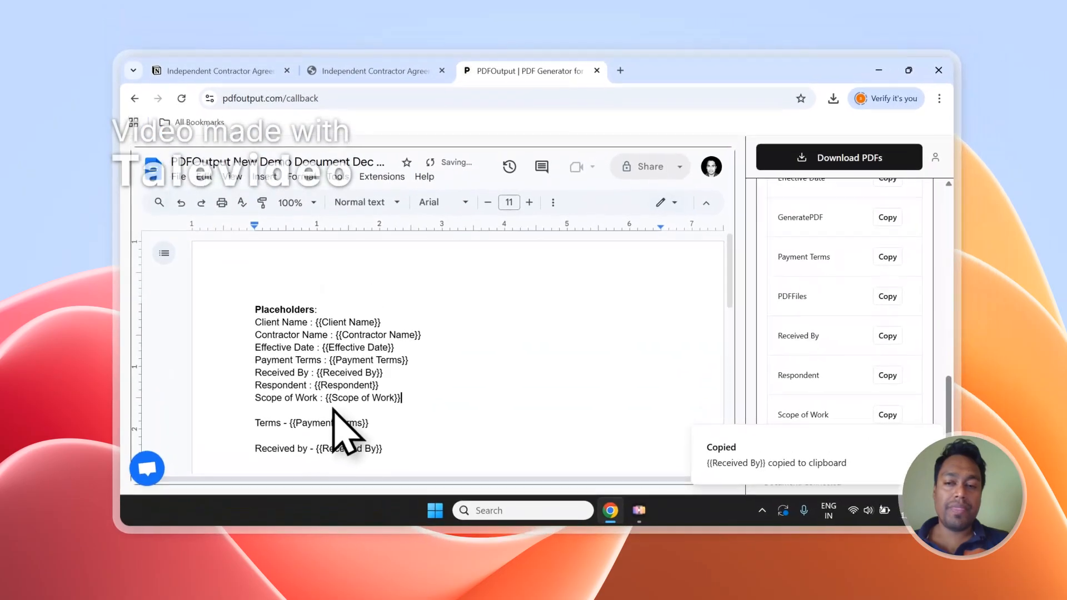
Find the Notion automation setup in the mapping section, then switch back to the form's responses in Notion.
scroll(919, 333, "up", 5)
scroll(871, 326, "up", 1)
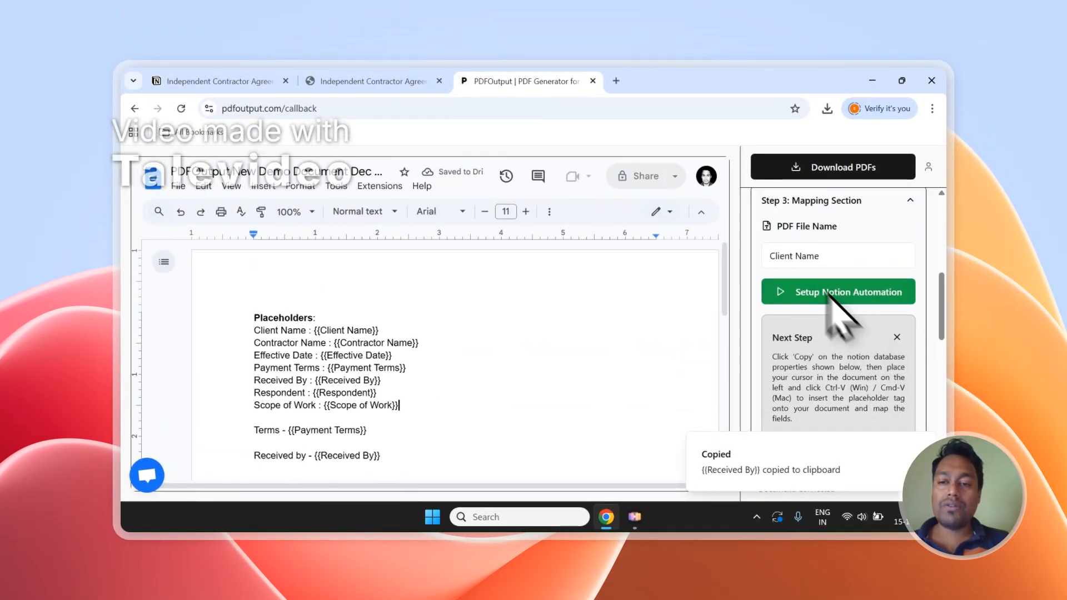
left_click(367, 81)
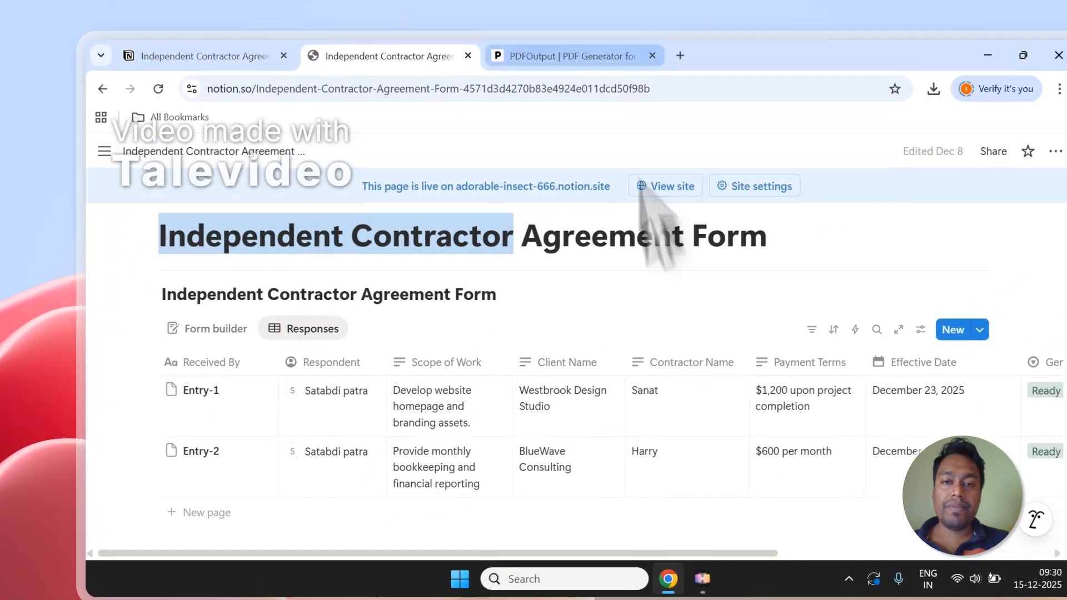
Back in PDFOutput, set the PDF file name to the Contractor Name property and generate the PDFs.
left_click(611, 29)
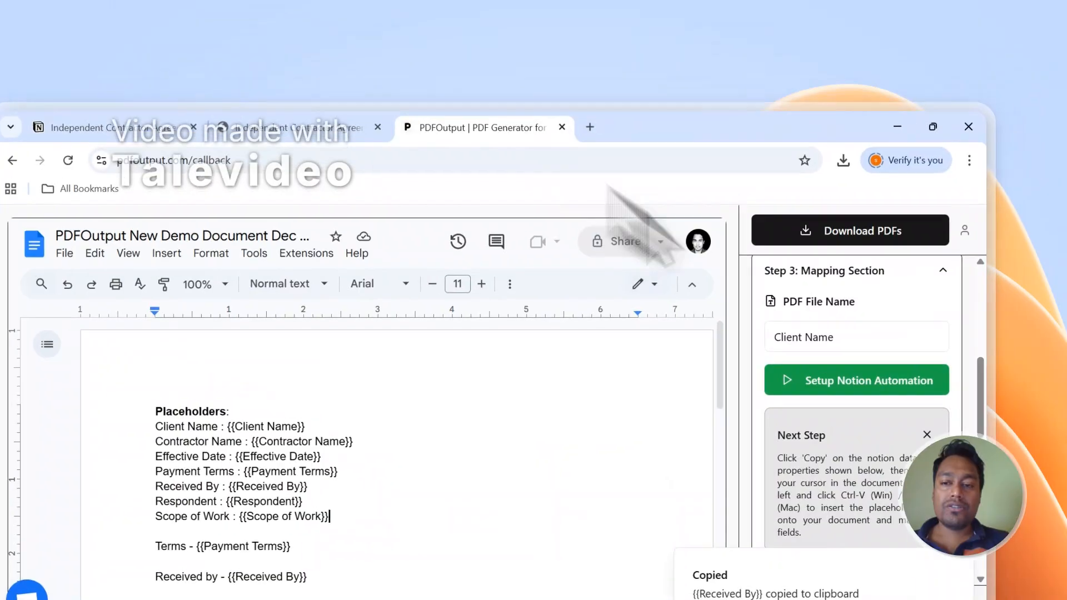
left_click(814, 345)
left_click(823, 405)
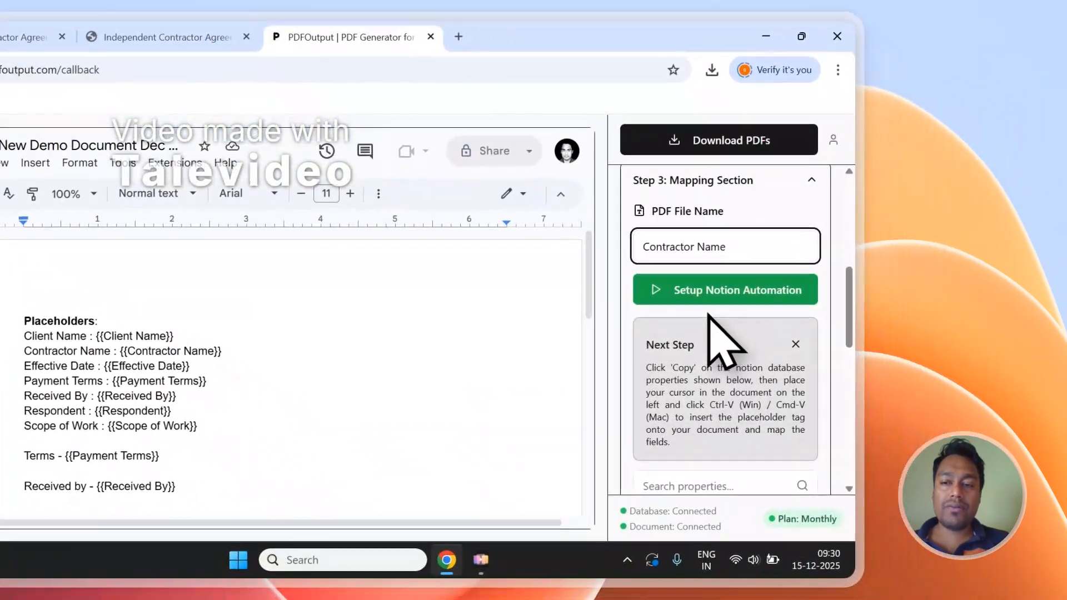
scroll(839, 422, "up", 5)
left_click(698, 144)
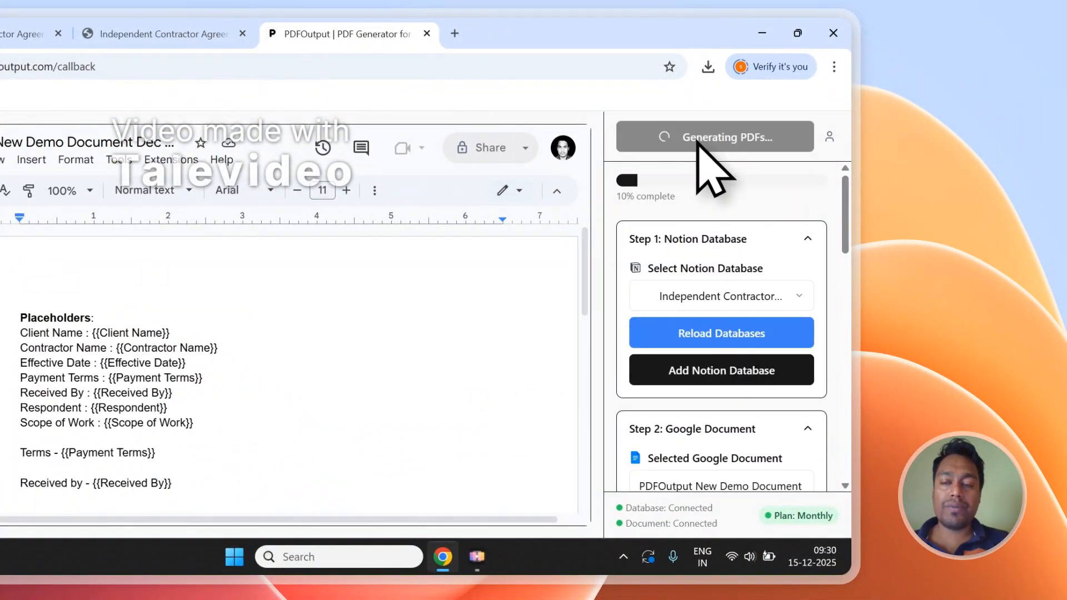
Open the generated PDFs of both responses from the PDFFiles column of the Notion form responses.
left_click(222, 31)
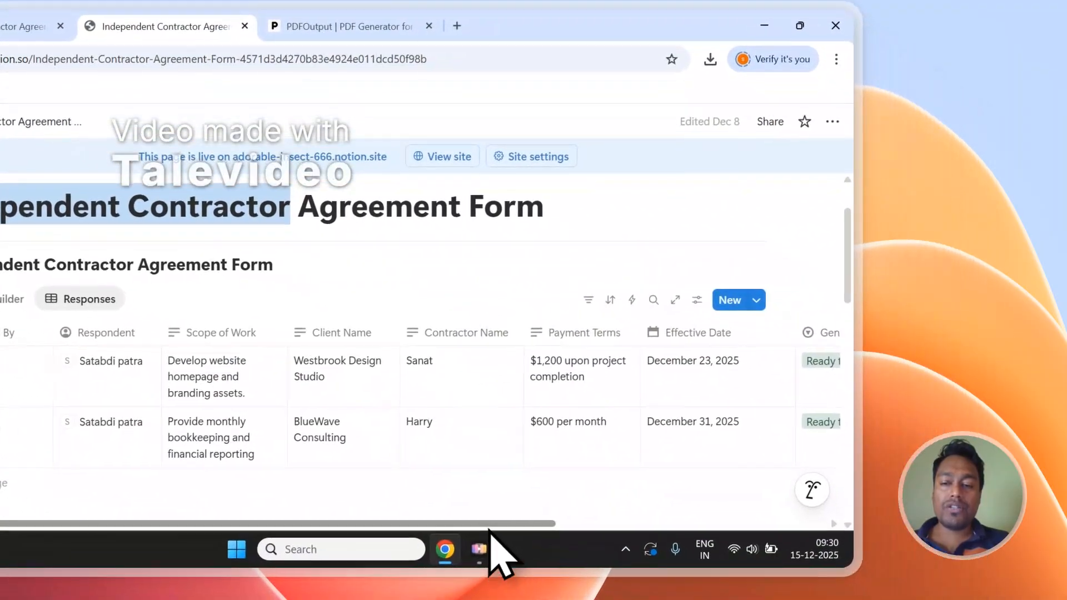
left_click_drag(513, 541, 737, 537)
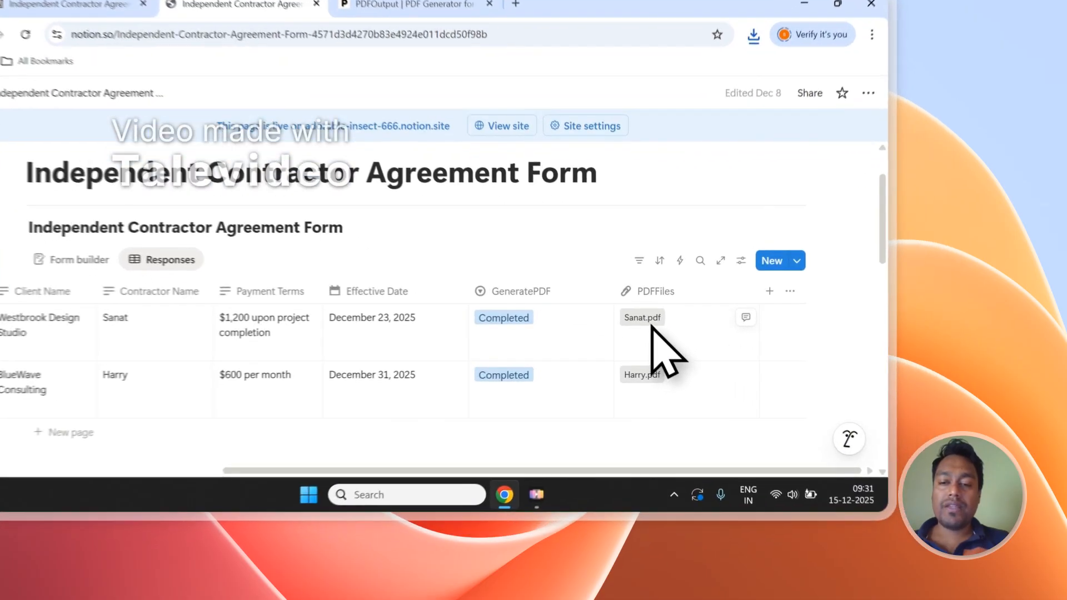
left_click(736, 363)
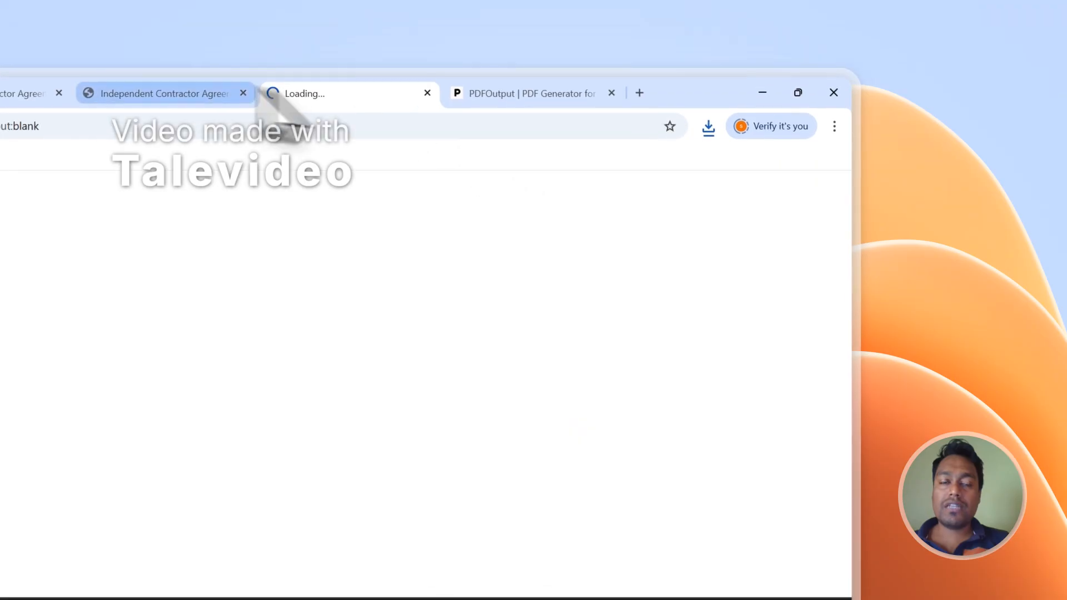
left_click(403, 82)
left_click(595, 523)
left_click(461, 127)
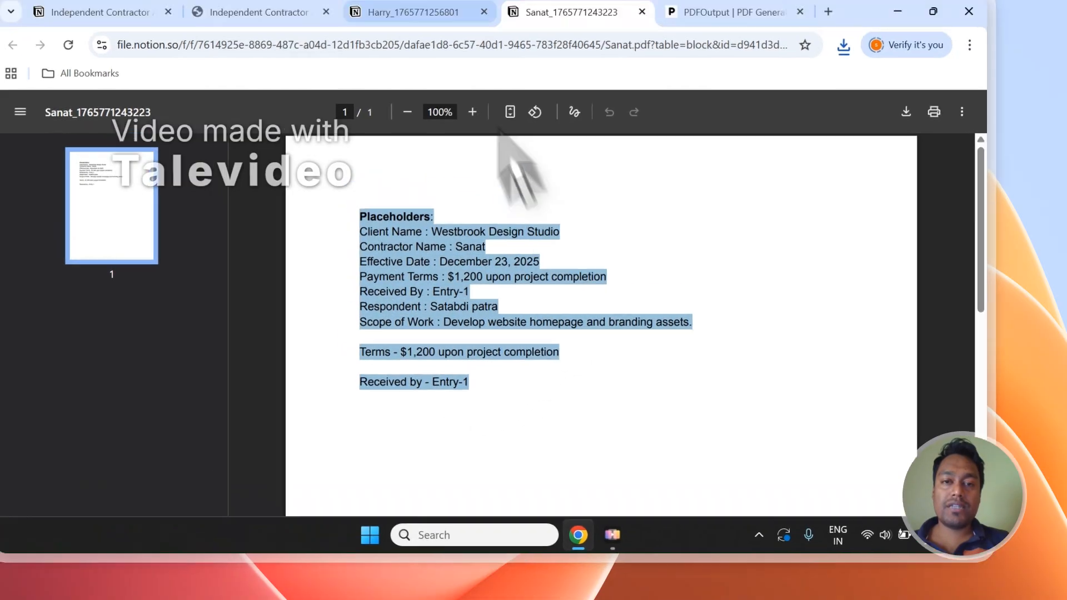
Compare the filled-in placeholder values in the two generated PDFs and close both files.
left_click(406, 0)
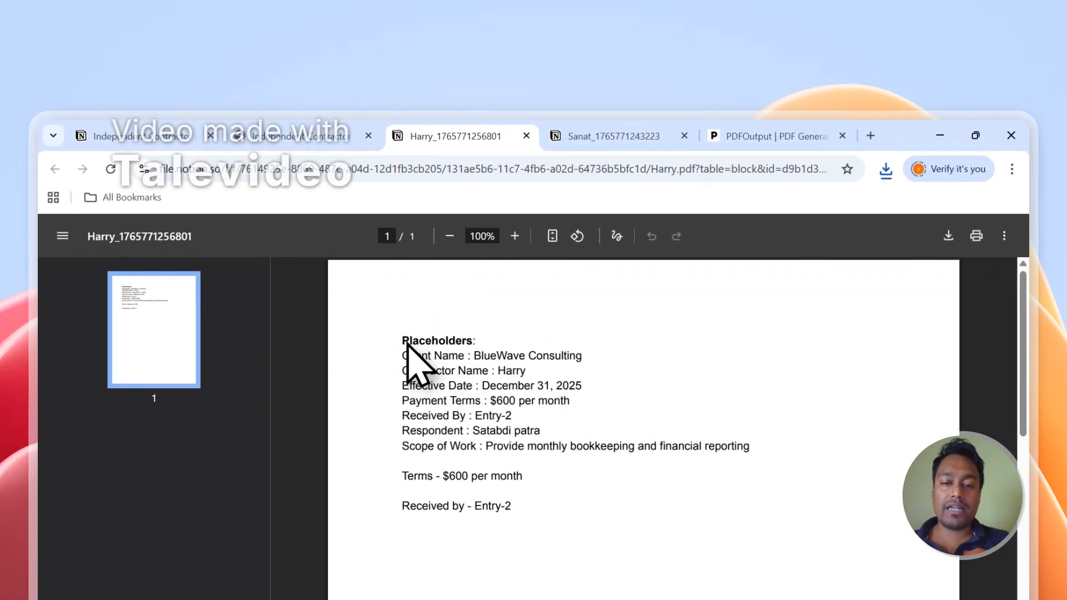
left_click_drag(407, 343, 504, 487)
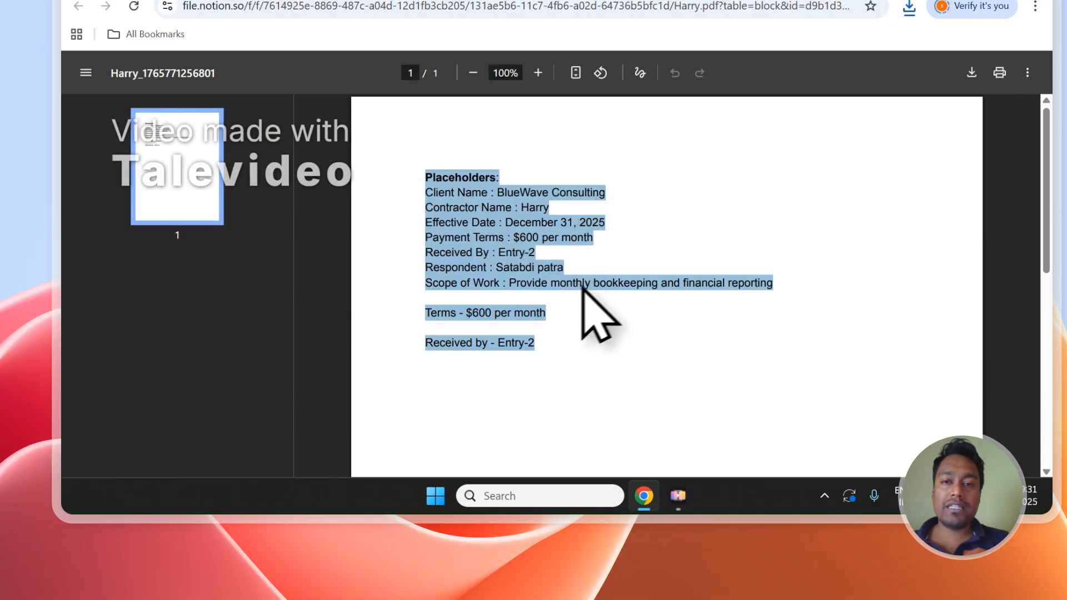
left_click(622, 0)
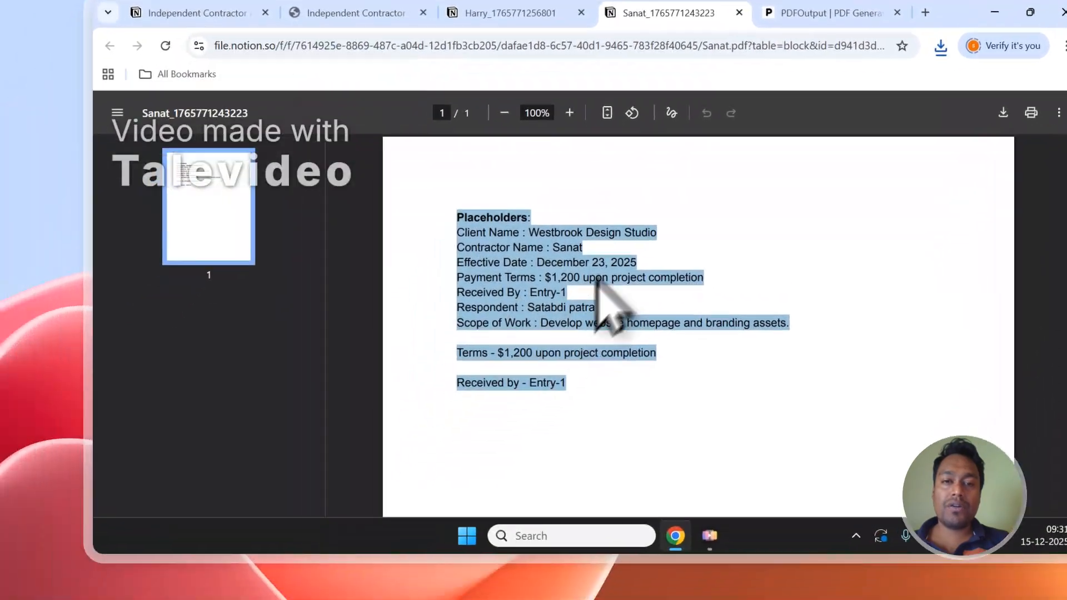
left_click(522, 0)
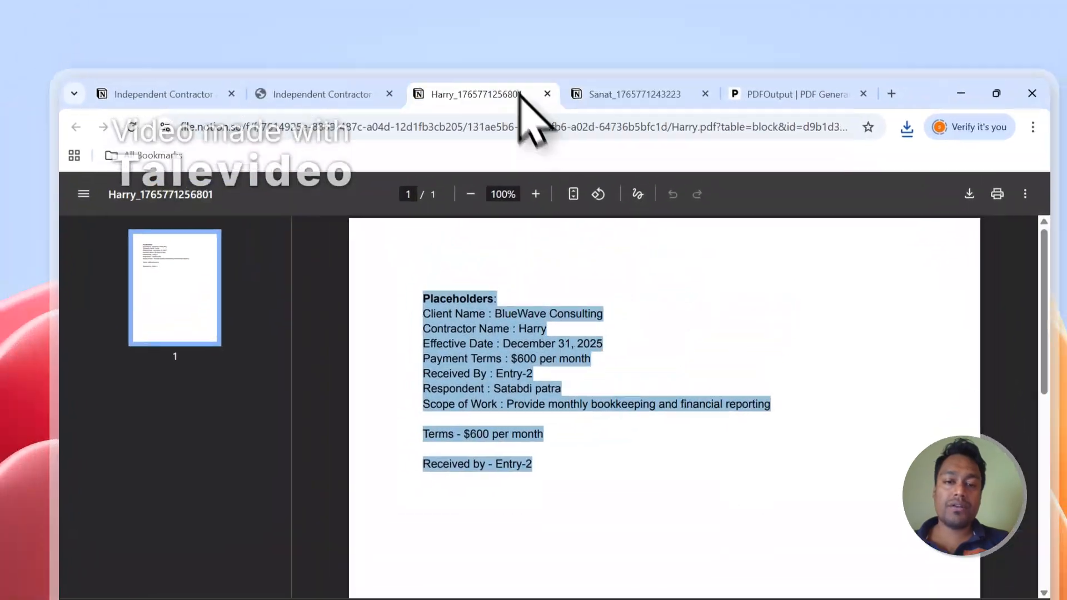
left_click(547, 347)
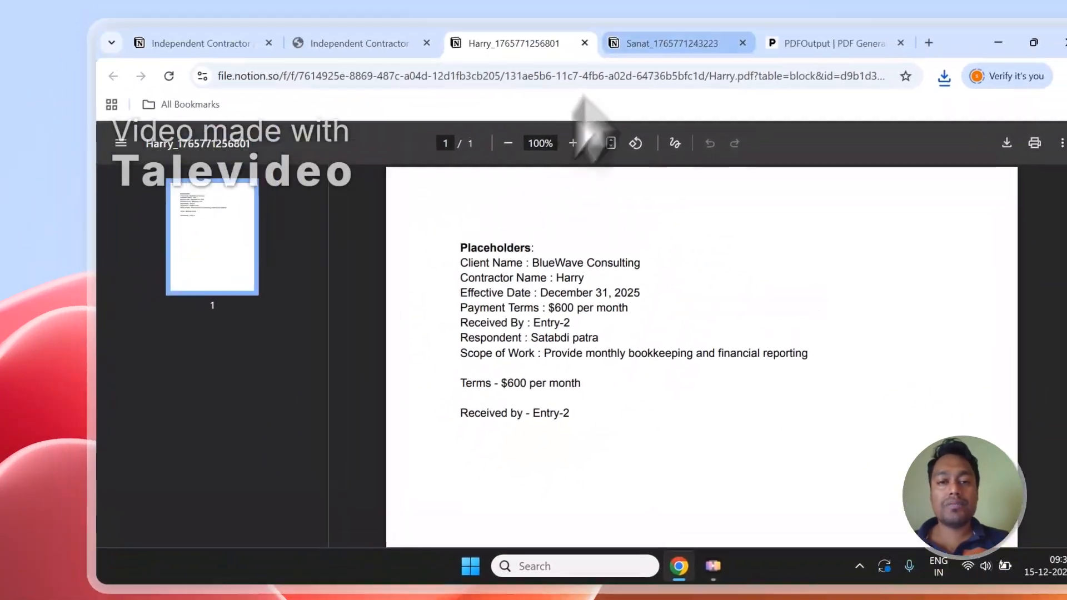
left_click(613, 136)
left_click(528, 127)
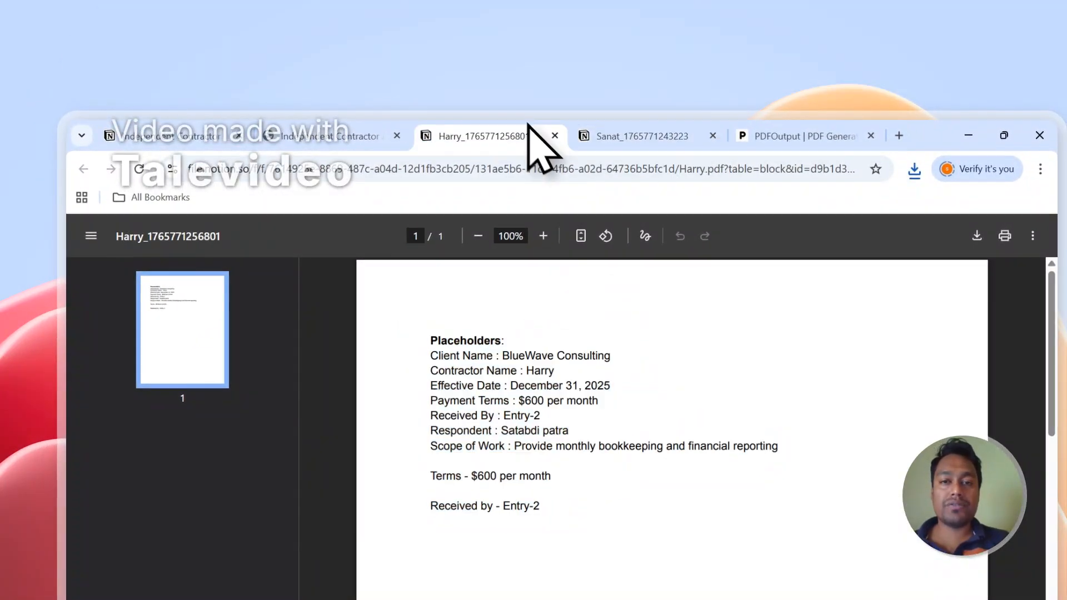
left_click(555, 136)
left_click(554, 136)
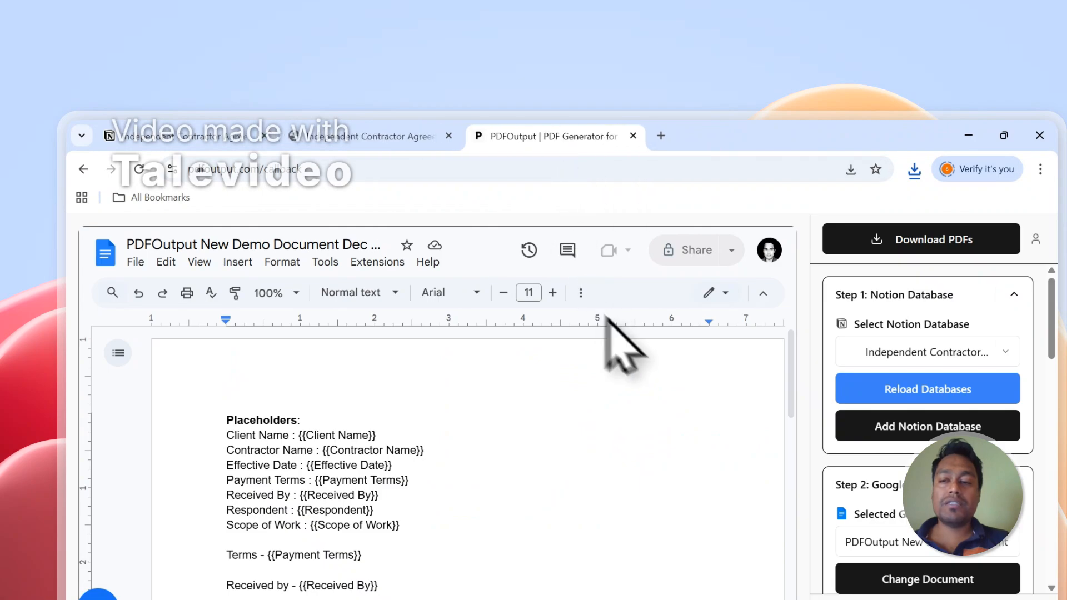
Set up the Notion automation in PDFOutput's mapping section and return to the form responses in Notion.
scroll(906, 389, "down", 6)
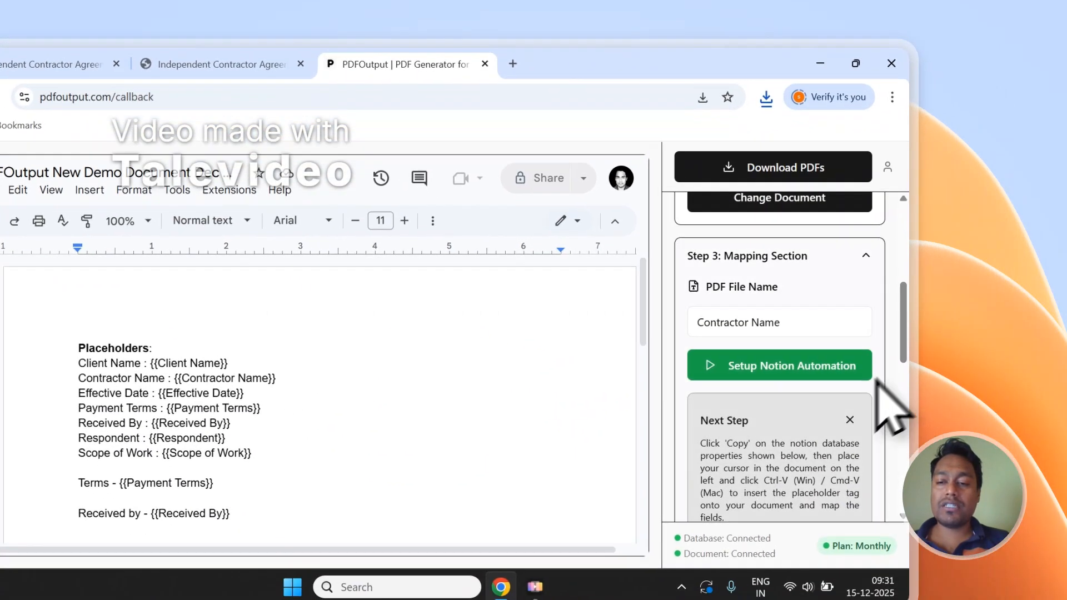
left_click(972, 451)
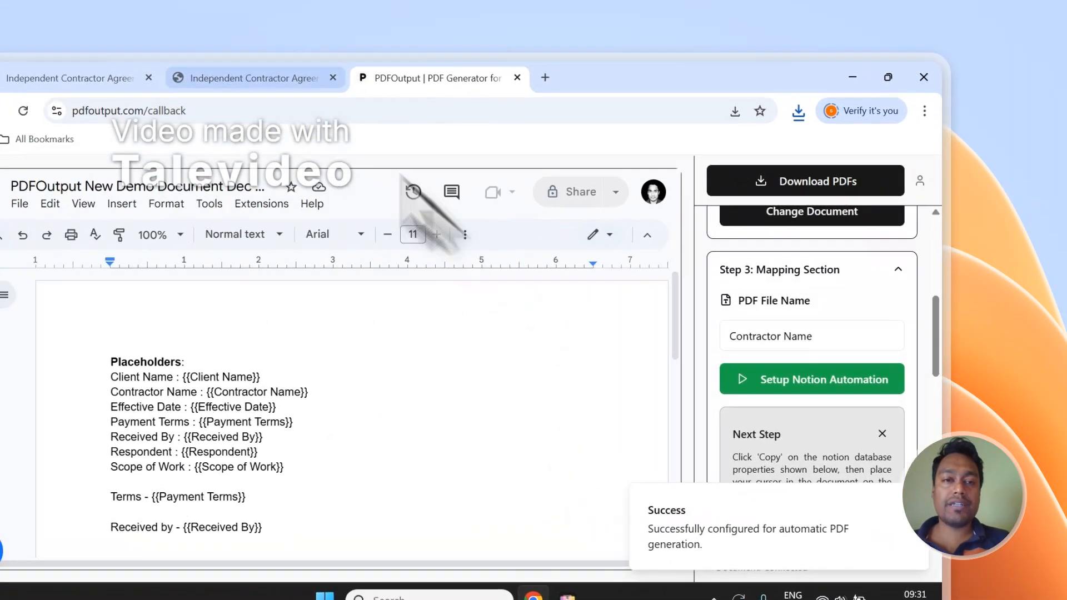
left_click(161, 36)
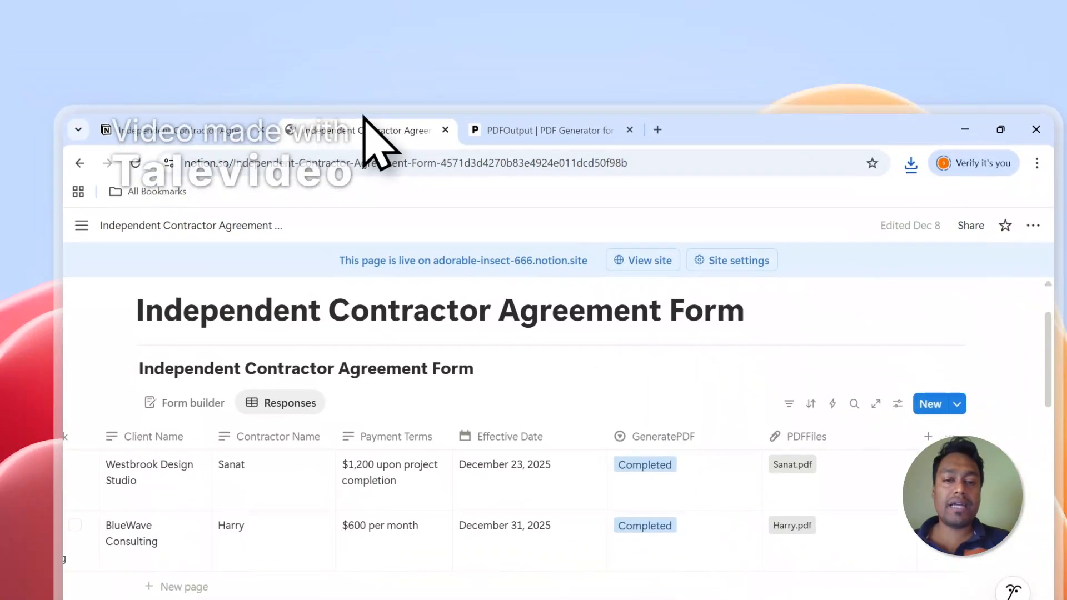
Review the connected database and document settings in PDFOutput, and the public Notion form down to its submit option.
left_click(555, 136)
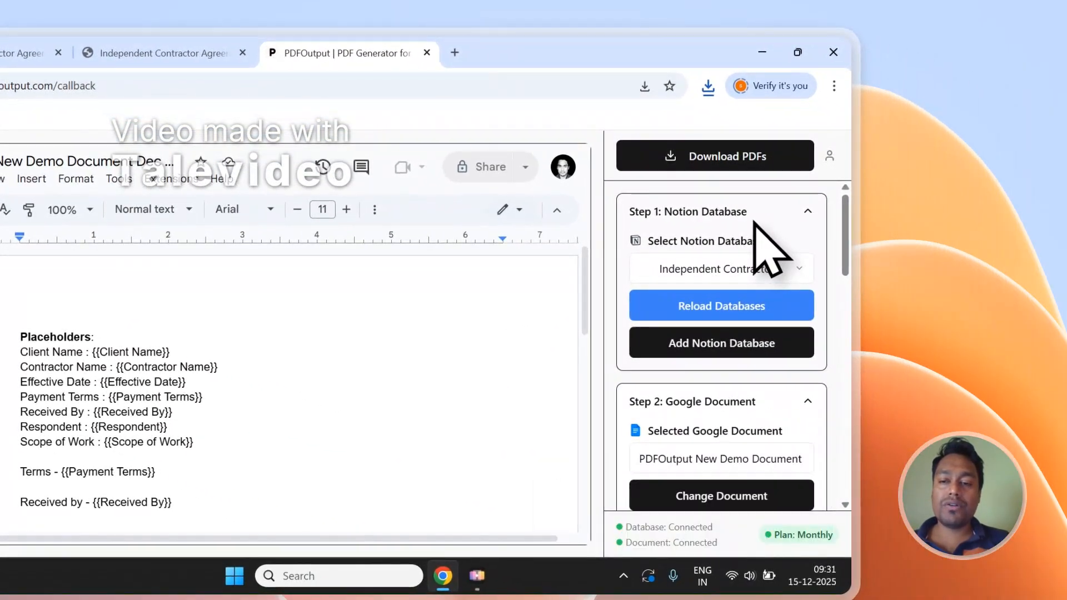
scroll(754, 224, "down", 2)
scroll(754, 223, "up", 2)
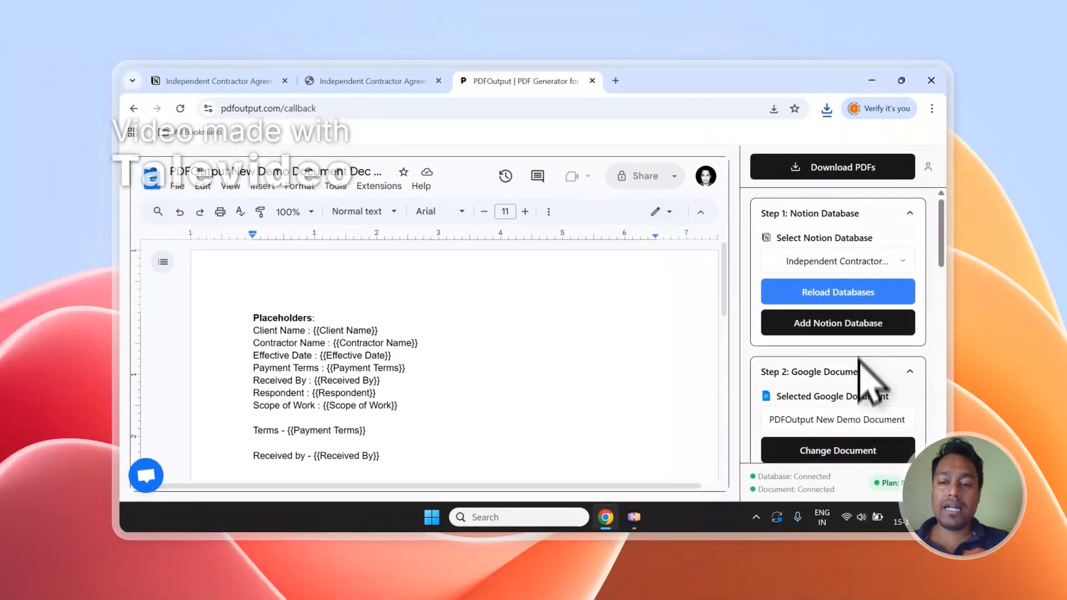
scroll(861, 355, "down", 6)
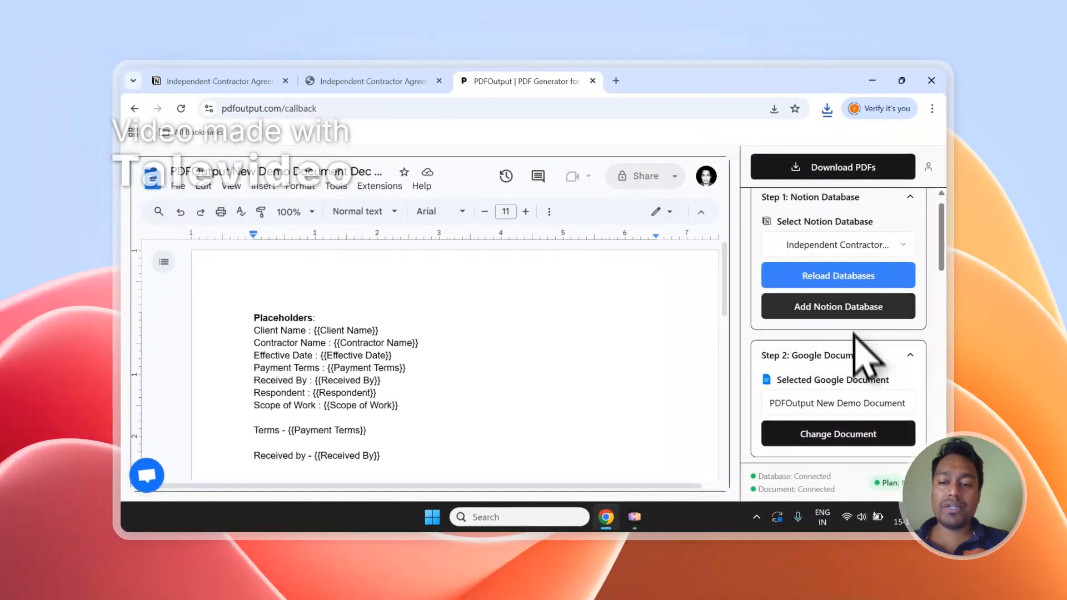
scroll(858, 345, "up", 5)
scroll(850, 323, "up", 3)
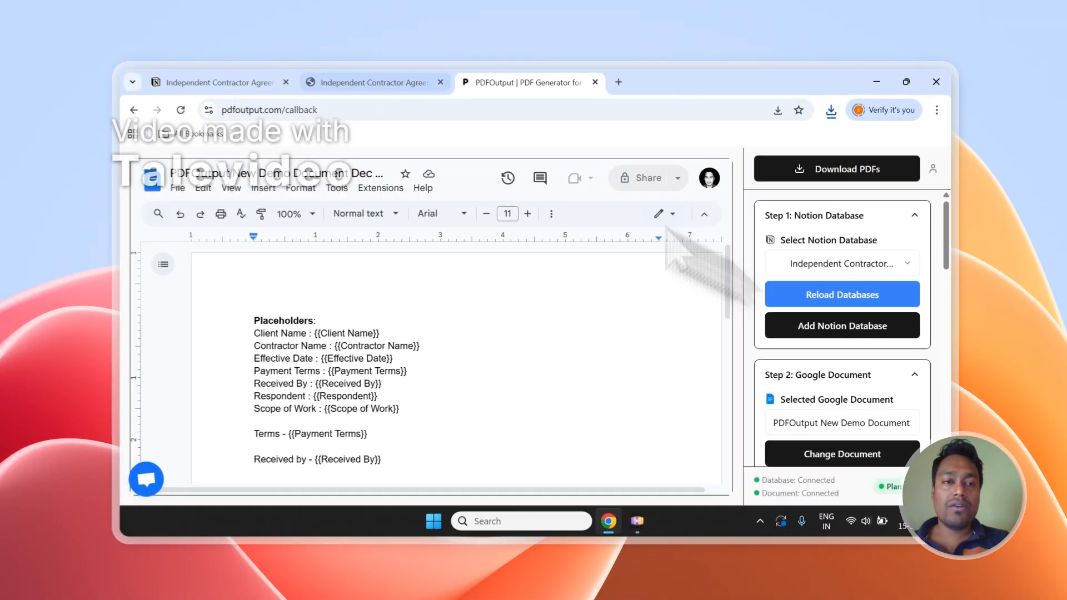
left_click(217, 81)
scroll(422, 389, "down", 1)
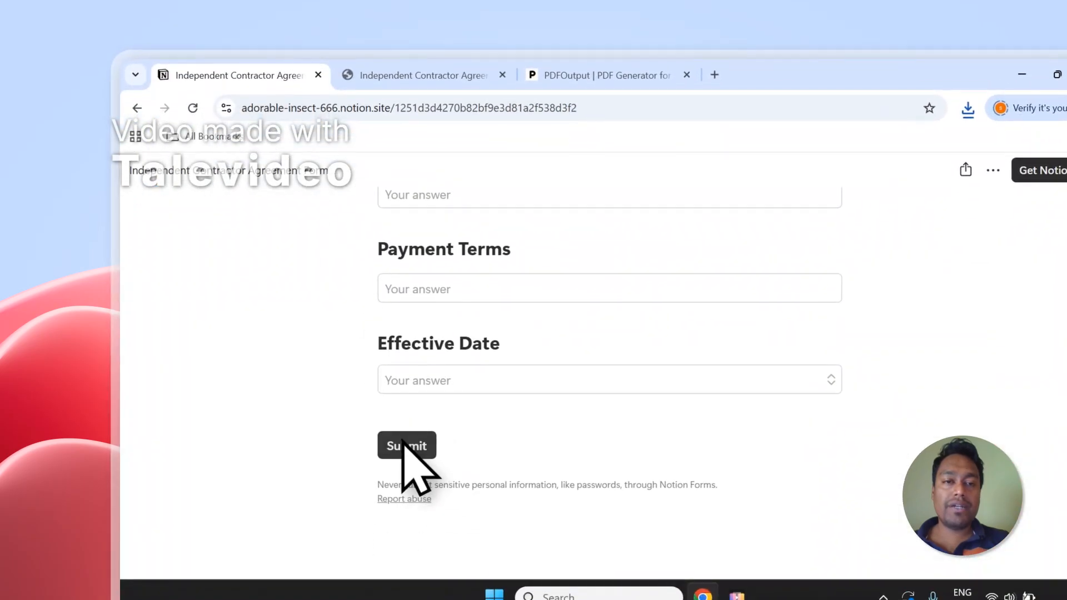
Add a blank response row to the Notion form's table and set its GeneratePDF property to Ready to Generate.
left_click(406, 73)
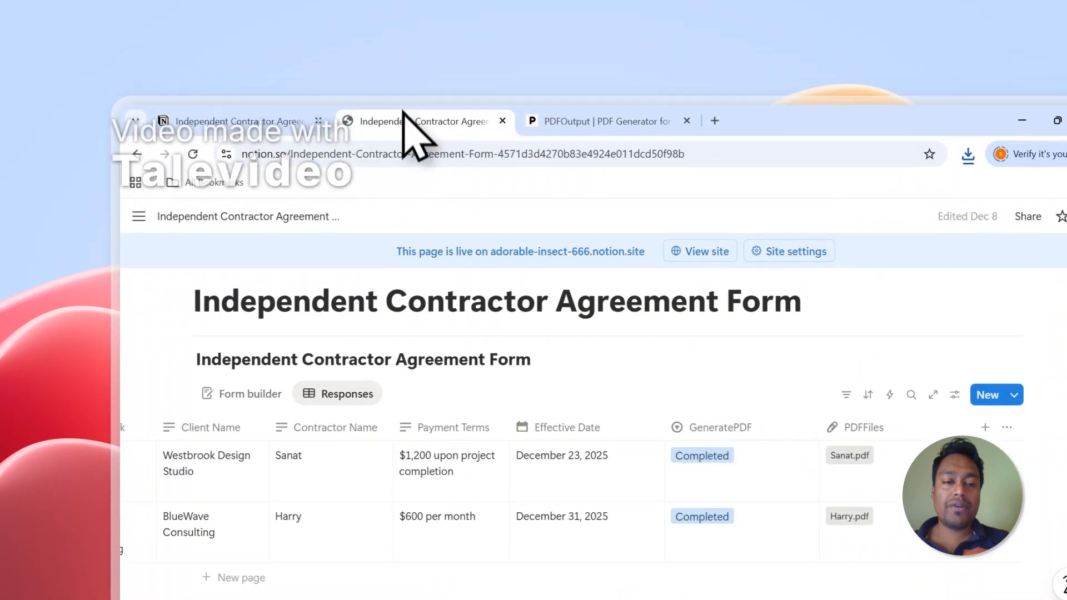
scroll(300, 544, "left", 6)
left_click(247, 532)
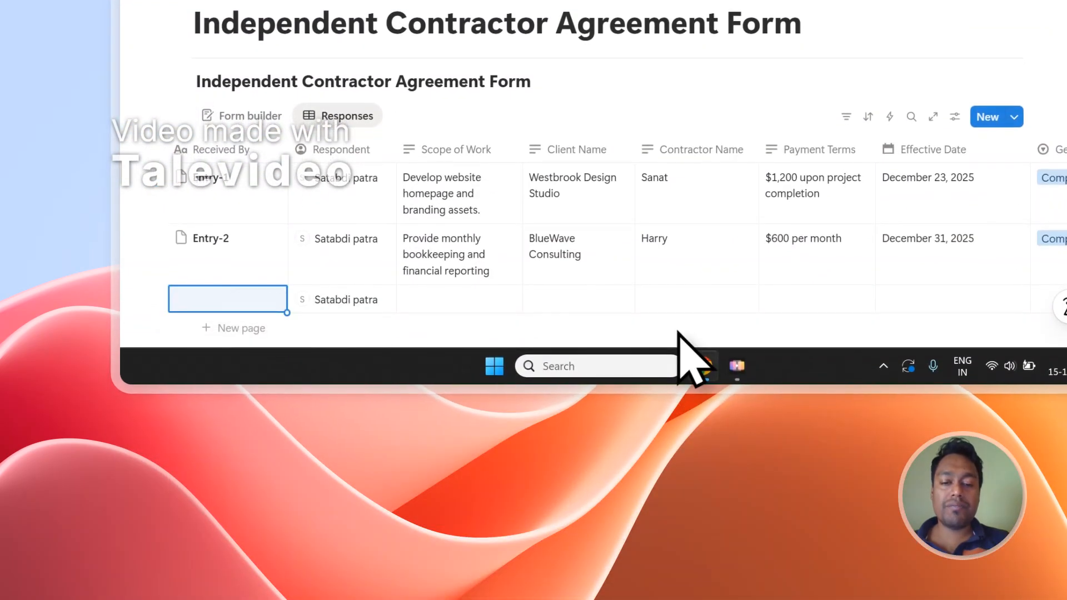
scroll(694, 334, "down", 2)
scroll(701, 316, "right", 5)
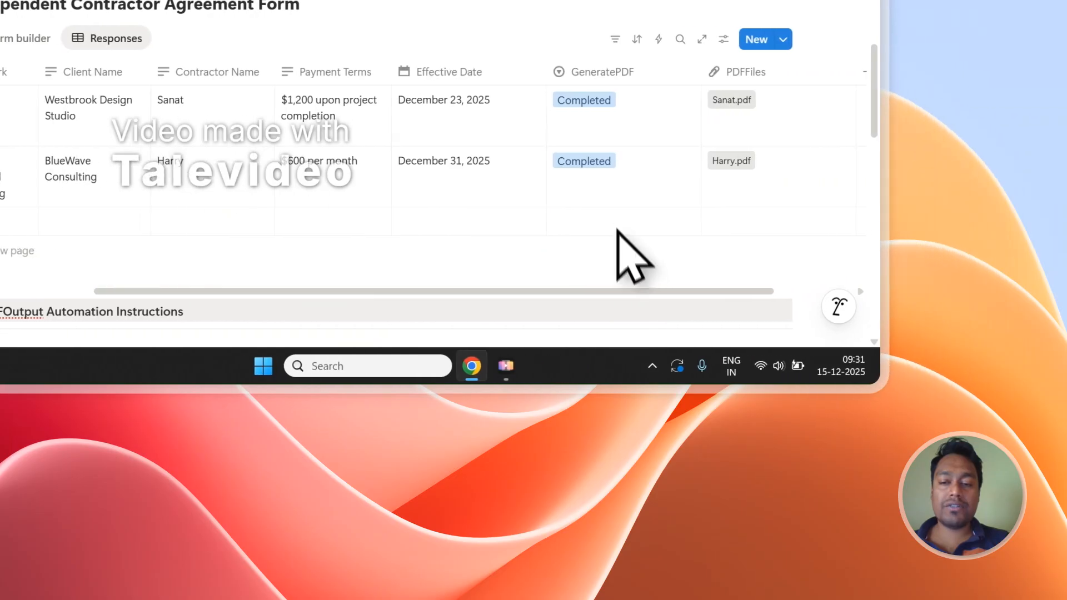
left_click(617, 225)
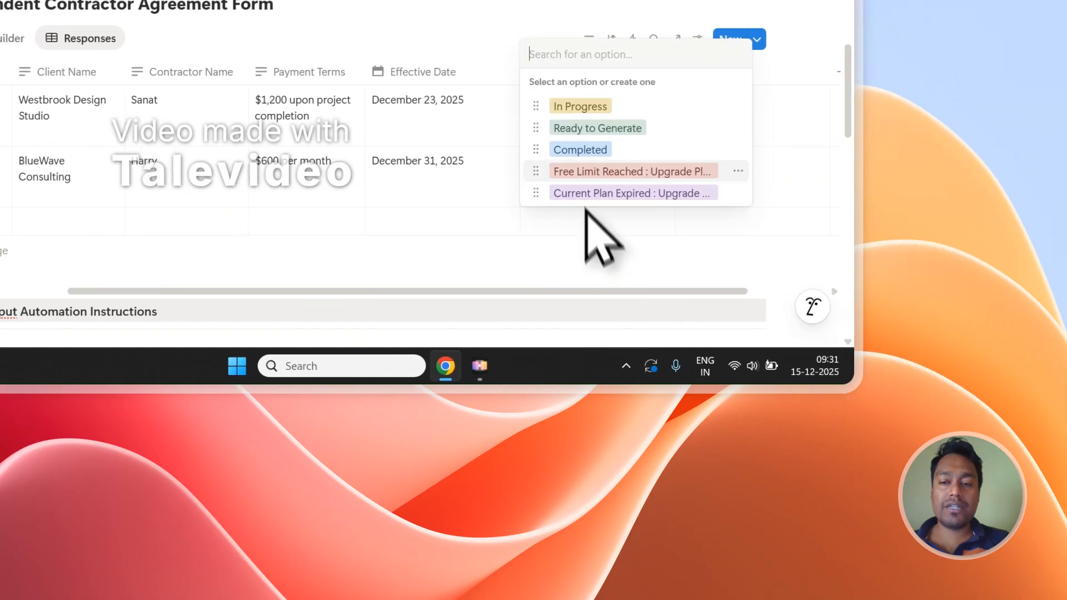
left_click(608, 127)
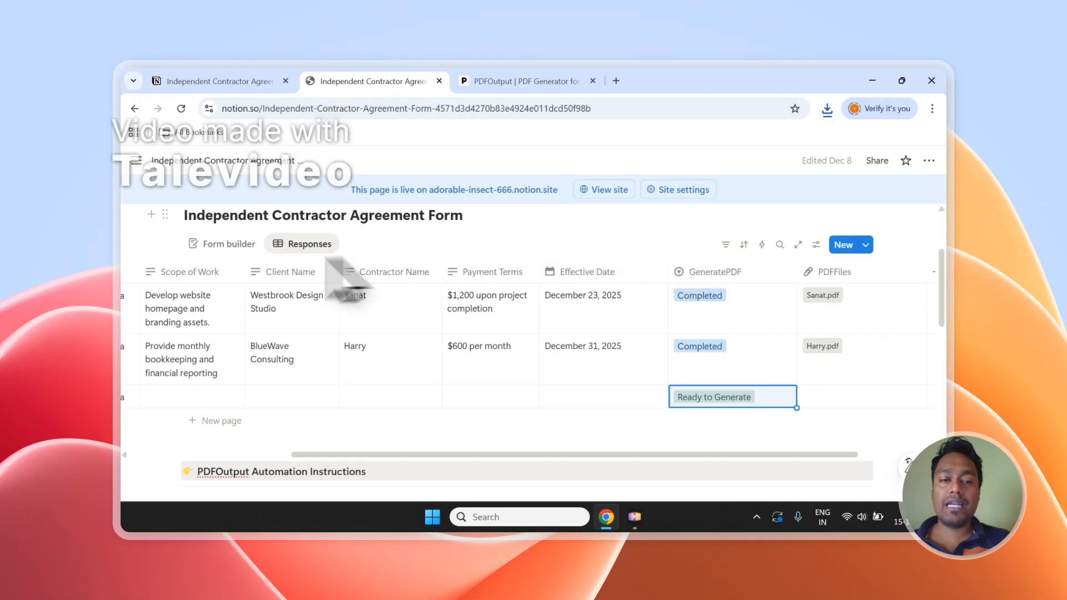
Review the public form, the GeneratePDF and PDFFiles columns of its responses, and the mapping section and document template in PDFOutput.
left_click(191, 79)
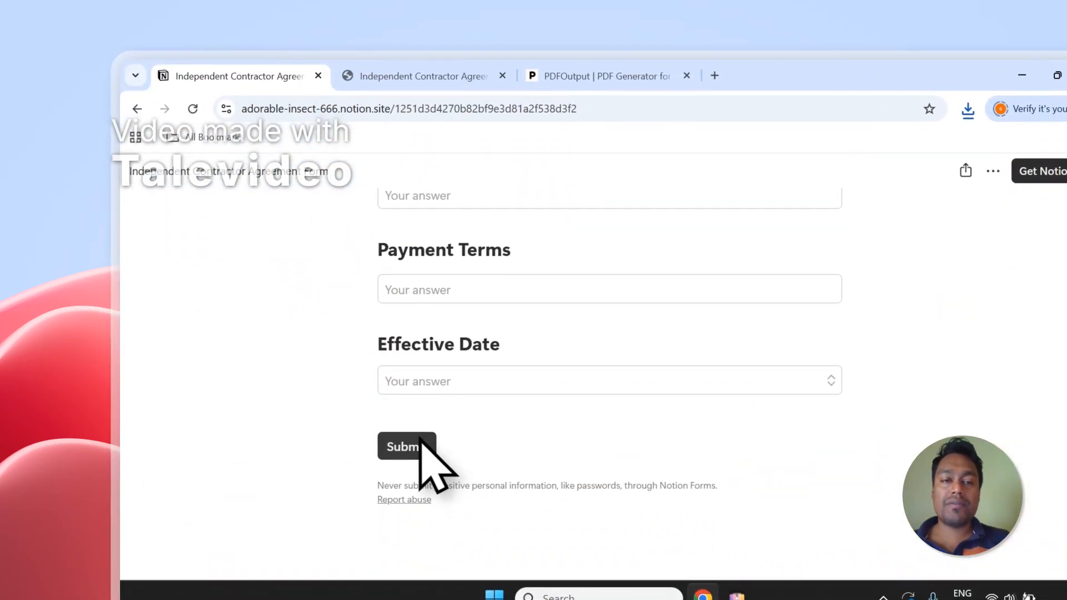
left_click(422, 76)
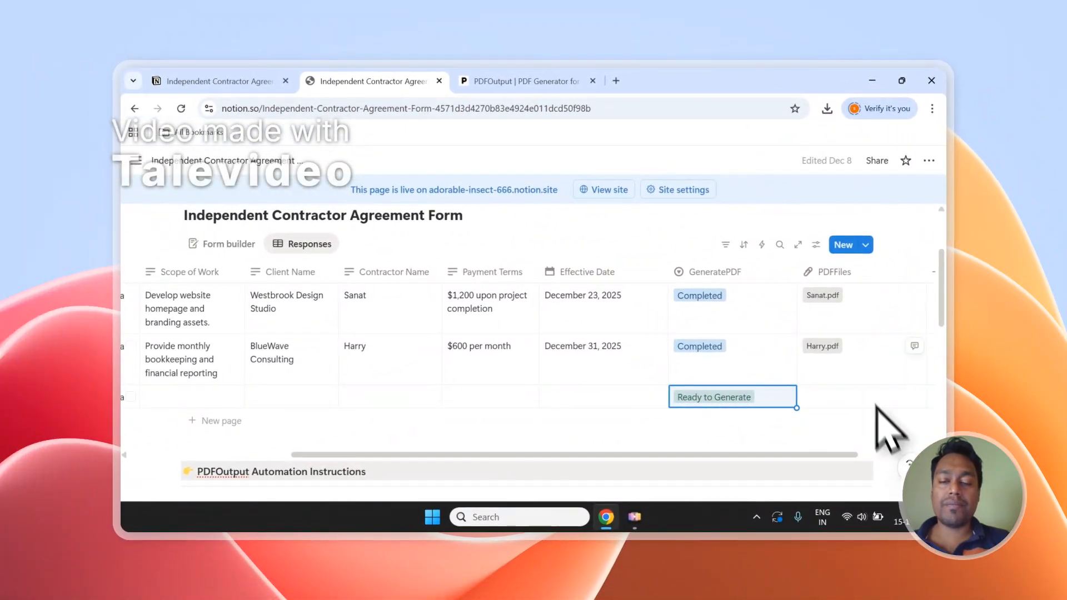
left_click(520, 81)
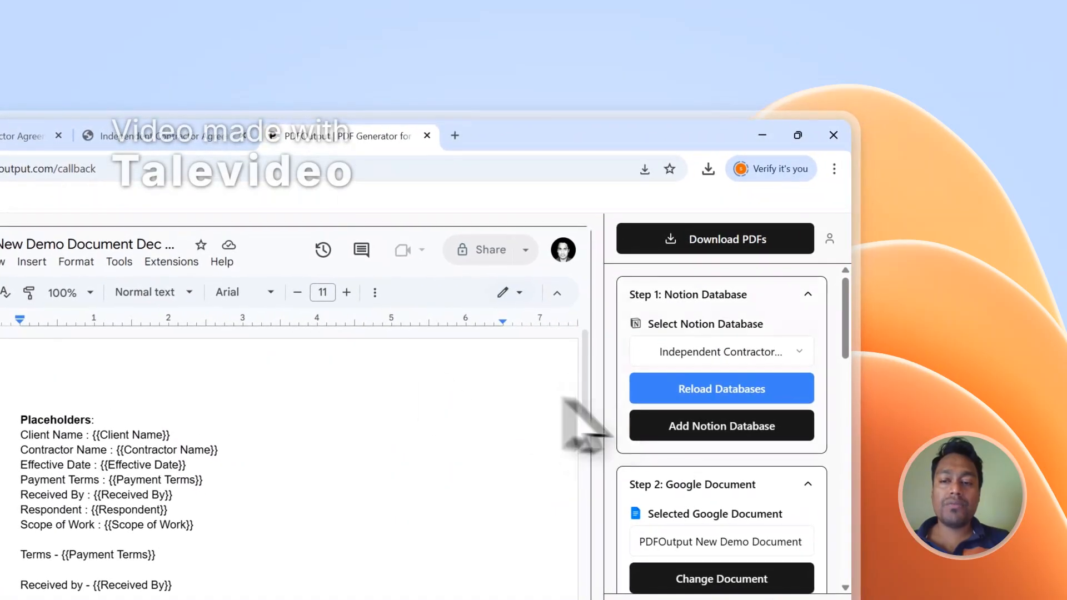
scroll(622, 392, "down", 2)
scroll(714, 441, "down", 4)
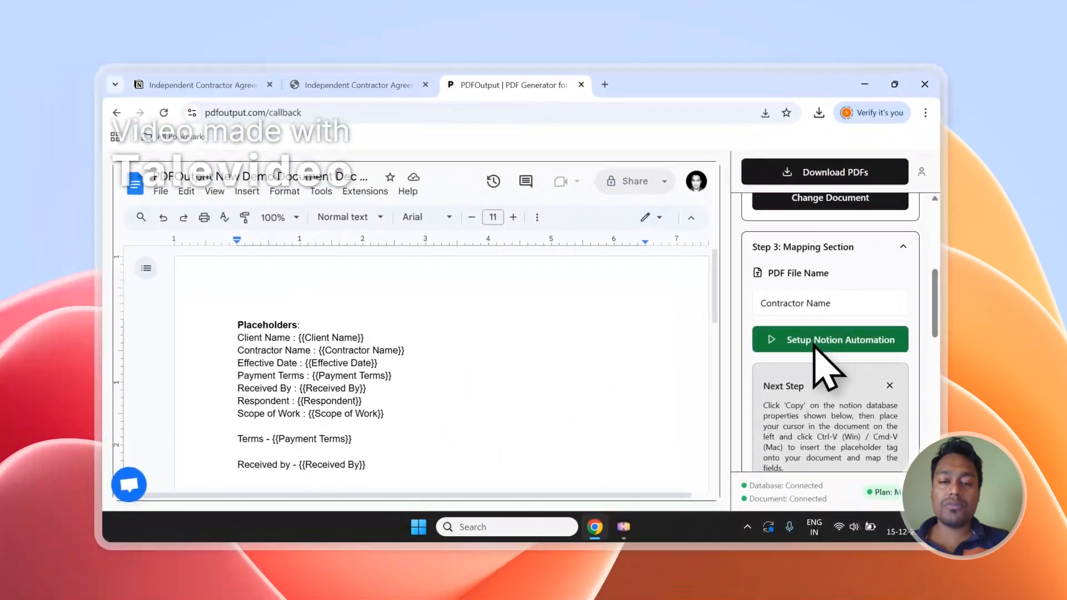
scroll(472, 336, "down", 1)
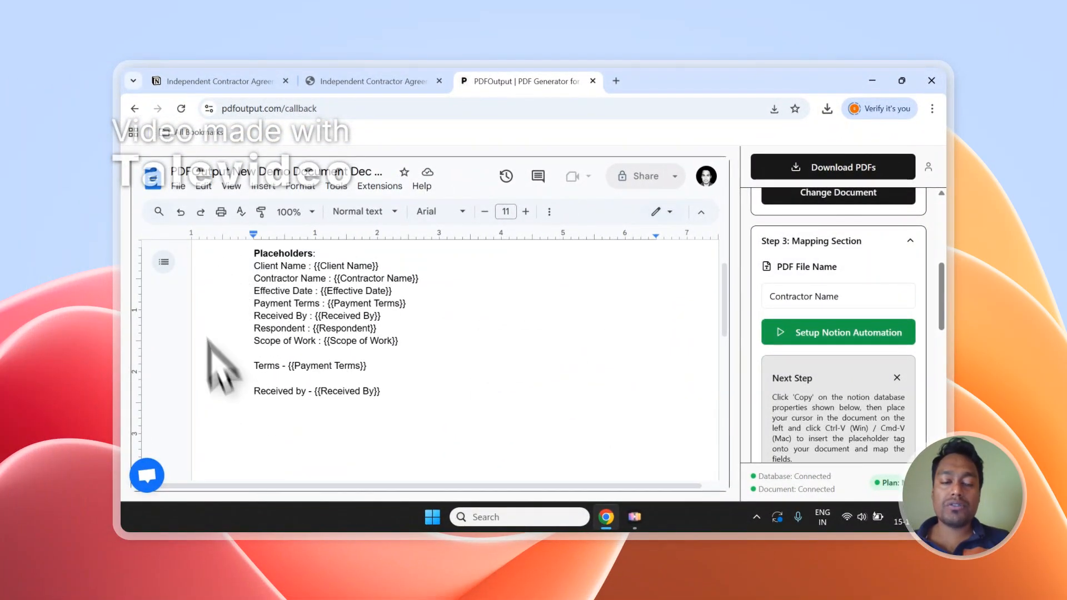
scroll(445, 269, "up", 1)
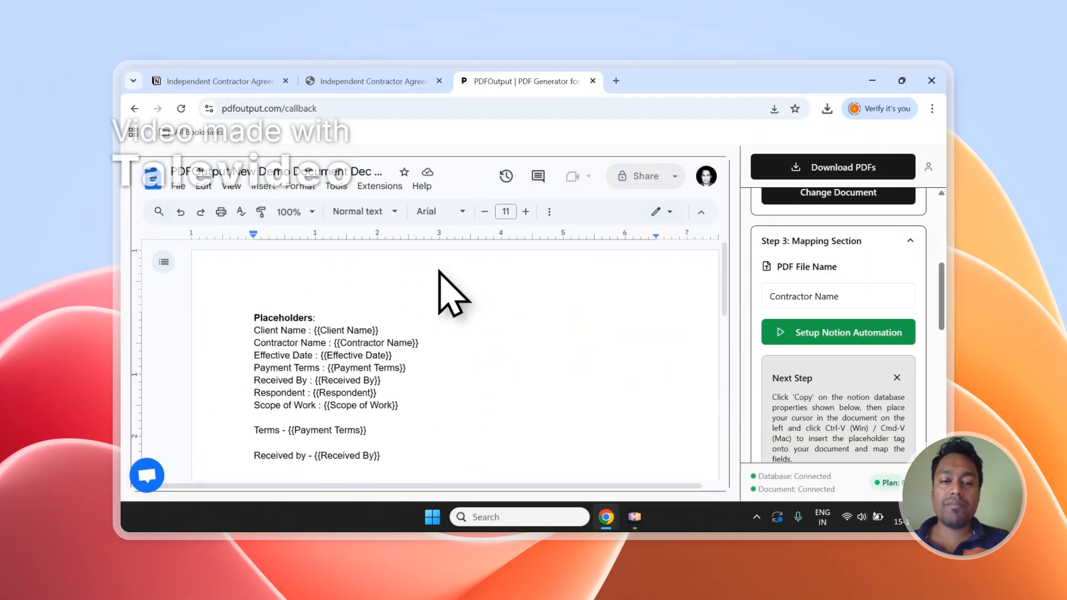
left_click(373, 81)
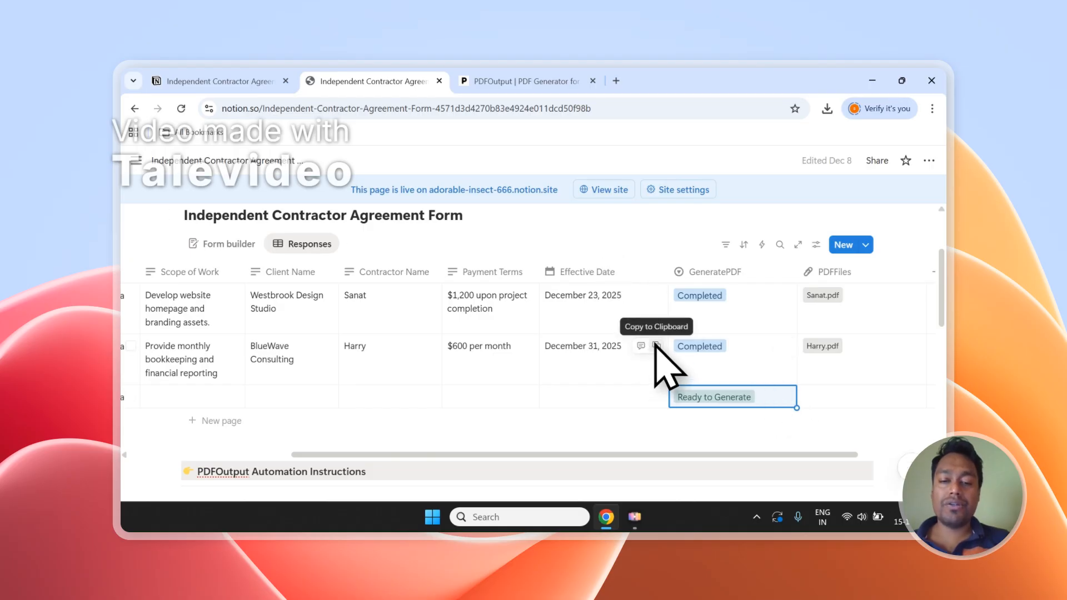
left_click(500, 80)
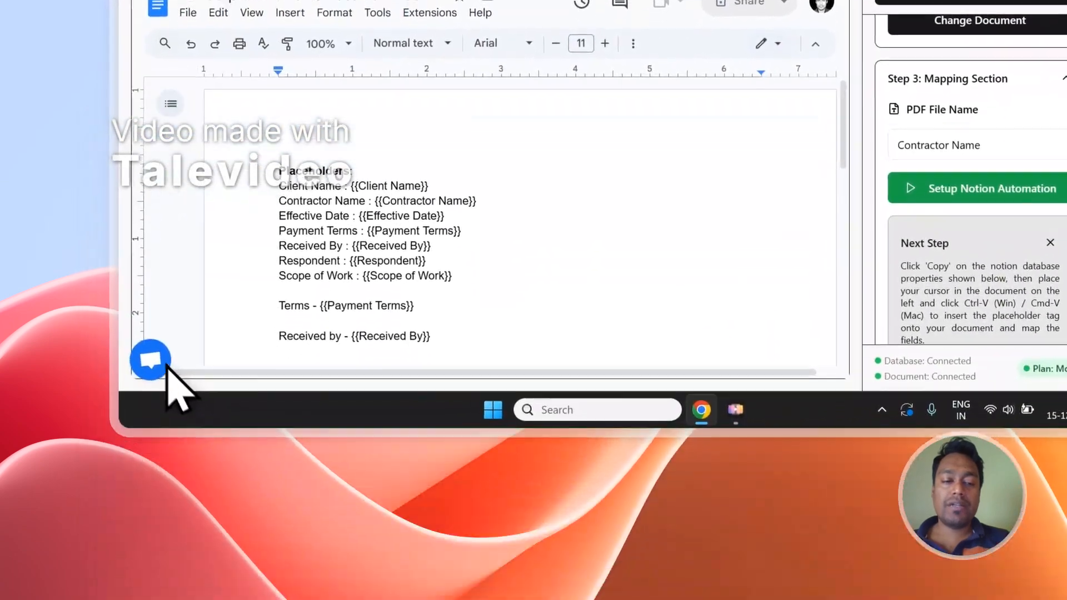
View the PDFOutput support chat, close it, and sign out of the PDFOutput account.
left_click(153, 360)
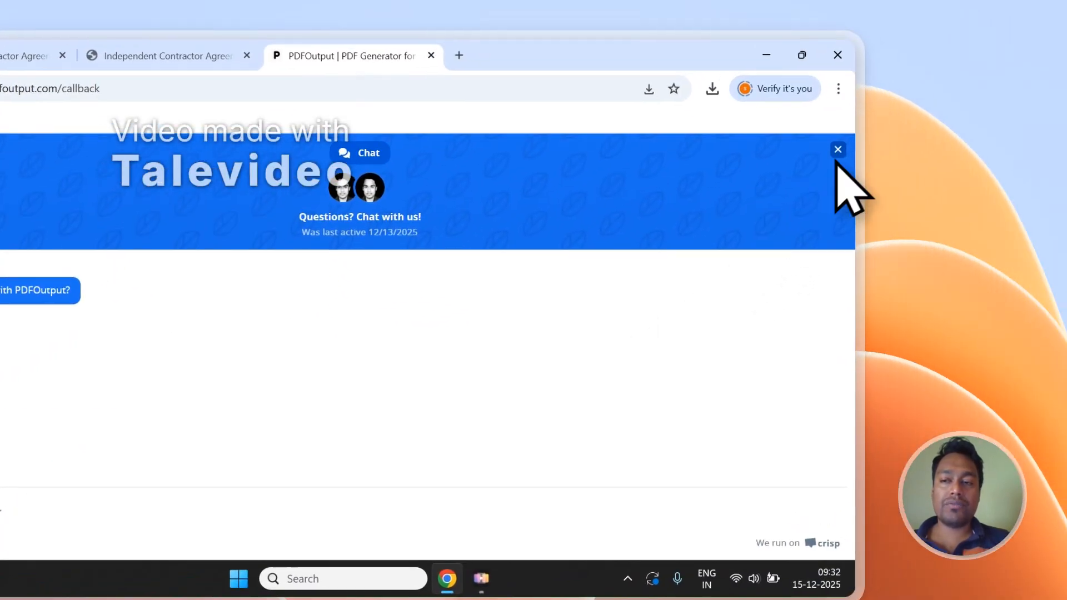
left_click(835, 152)
left_click(830, 162)
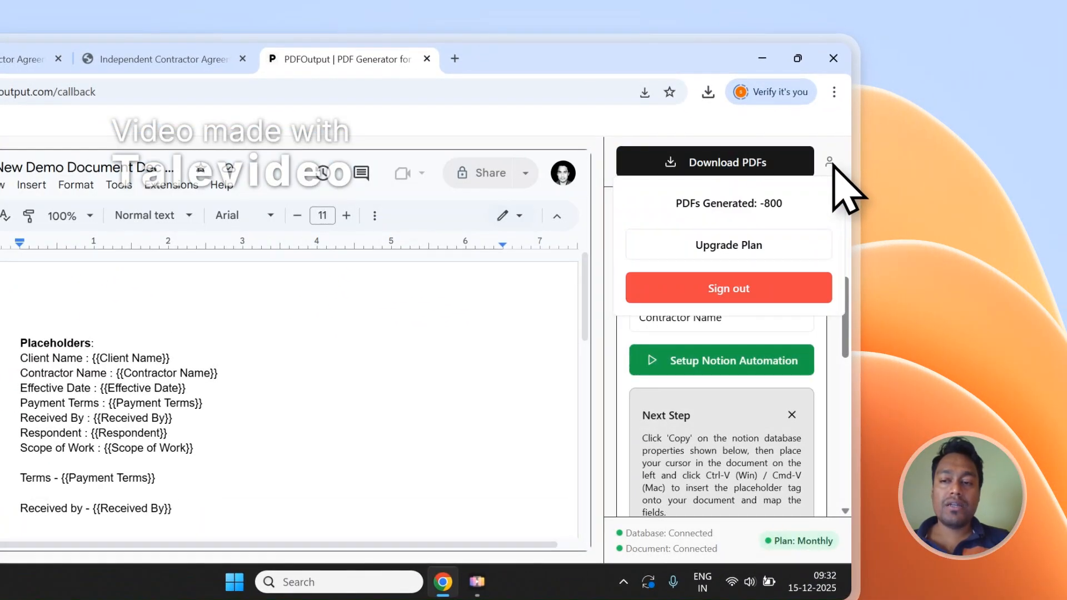
left_click(729, 287)
Open PDFOutput's Contact page from the website footer and view its Send Message form.
scroll(850, 222, "down", 15)
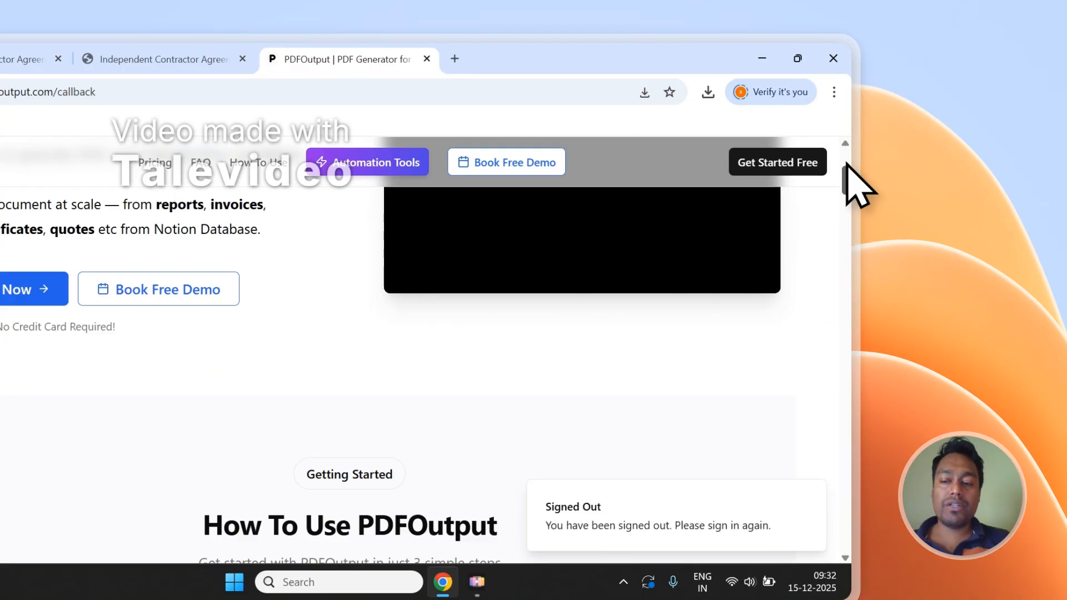
scroll(844, 455, "down", 5)
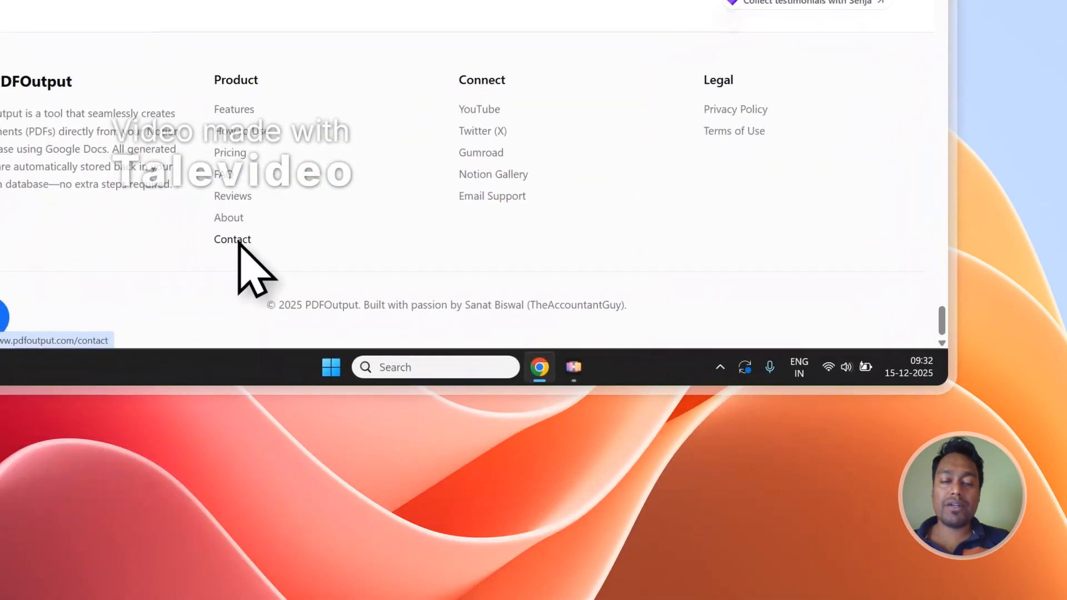
left_click(241, 245)
scroll(244, 236, "down", 3)
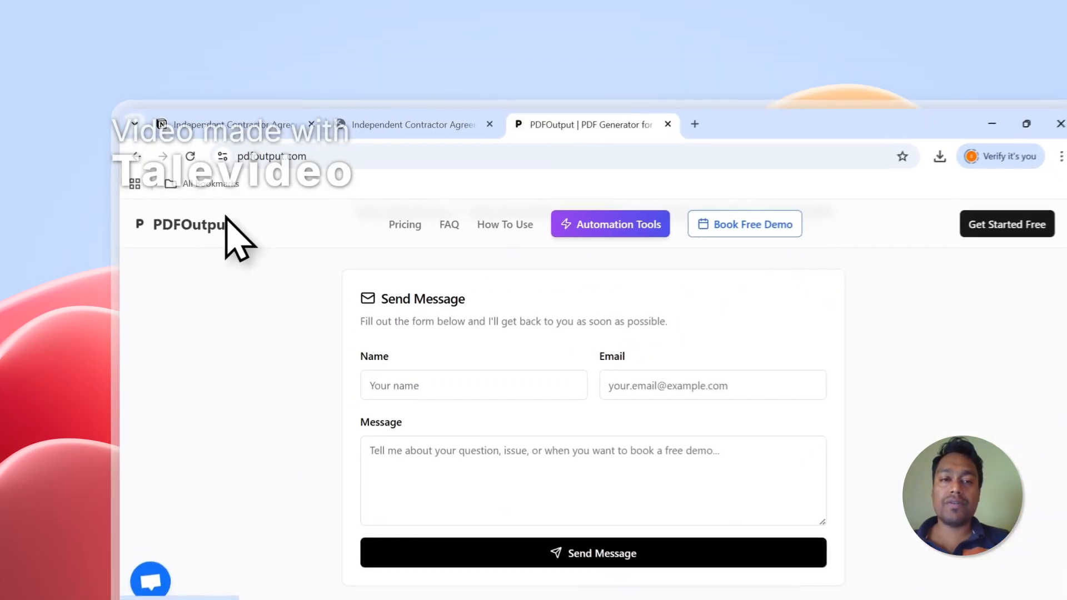
Review the Notion form responses and the PDFOutput homepage, ending on the GeneratePDF and PDFFiles columns of the responses.
left_click(334, 82)
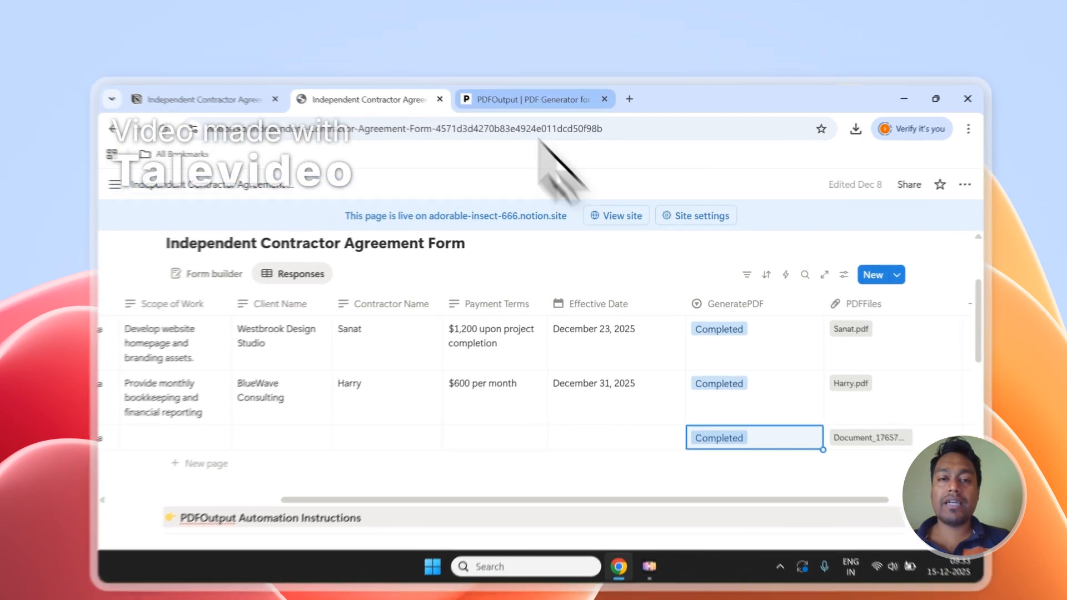
left_click(489, 81)
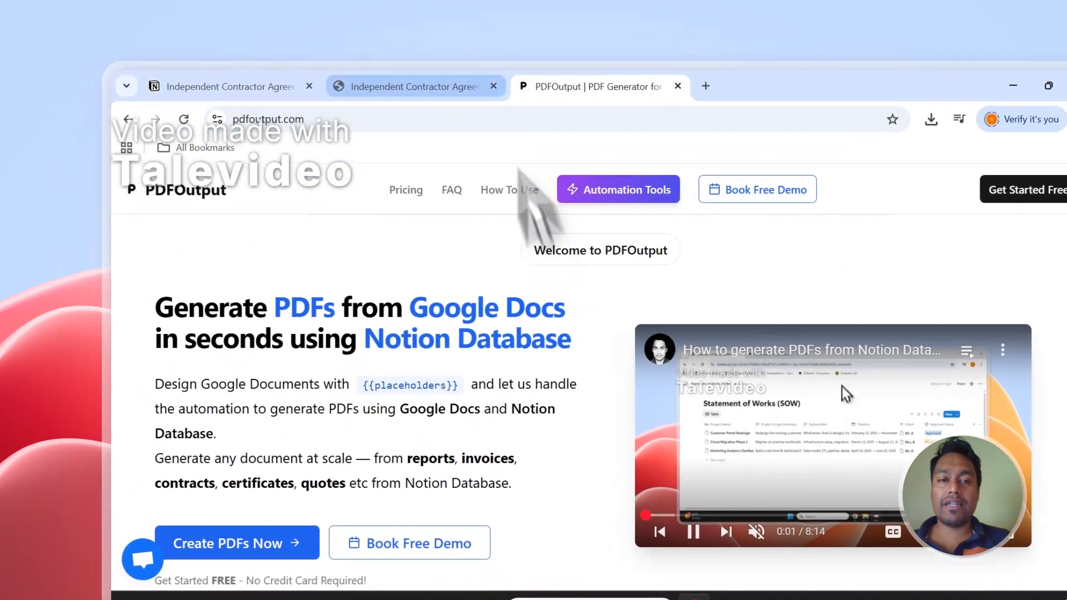
left_click(414, 86)
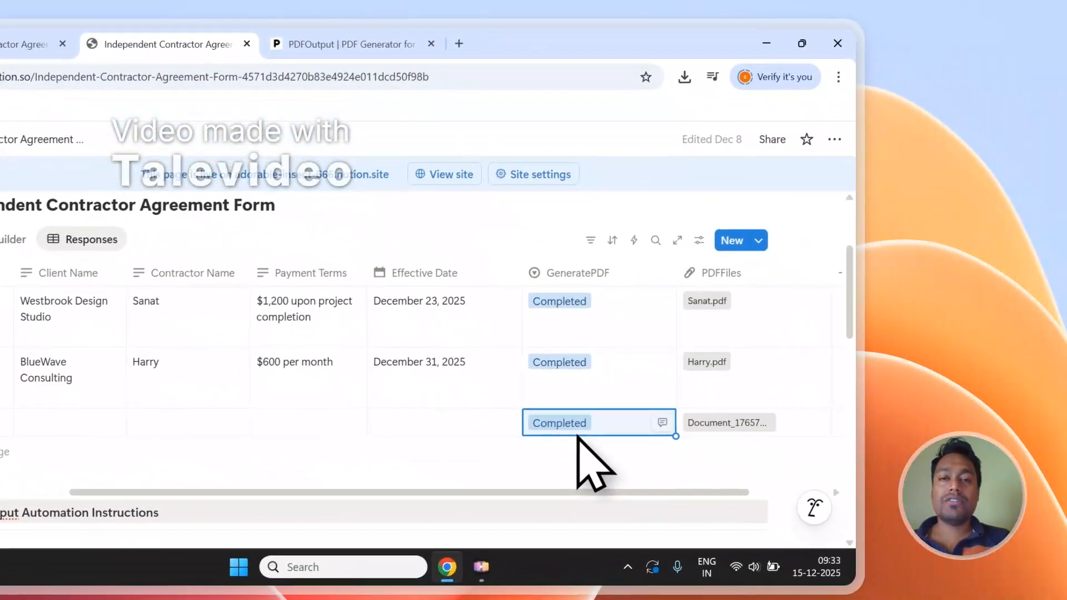